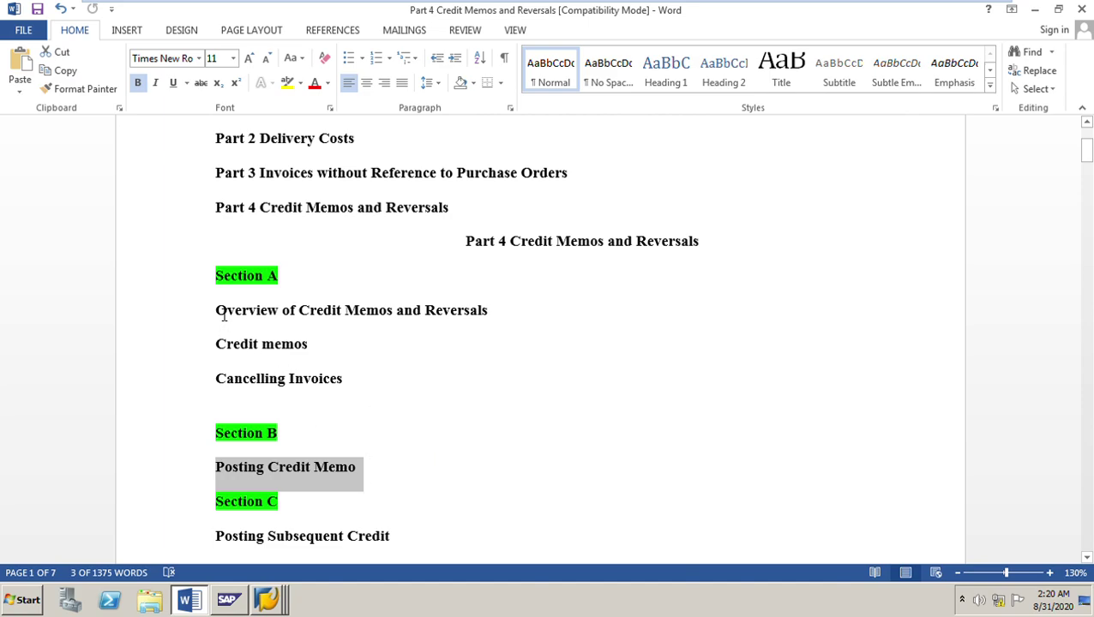
- Review the document's outline, highlighting the main title, the Part 4 Credit Memos and Reversals headings, and the topics of Sections A and C
{"action": "left_click_drag", "start_coordinate": [223, 316], "coordinate": [359, 386]}
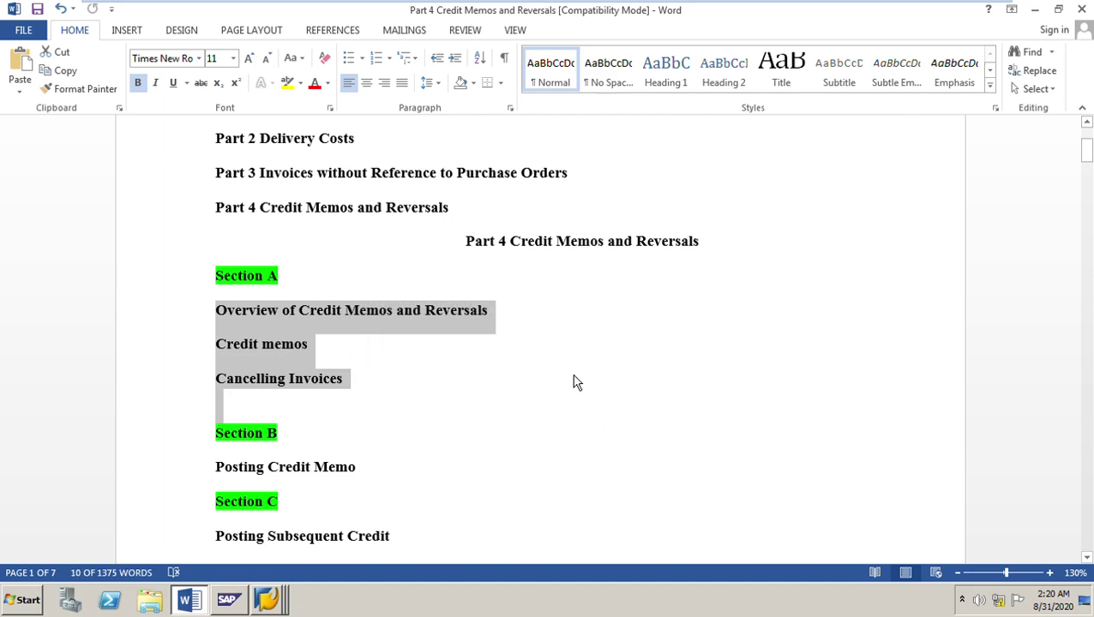
{"action": "scroll", "coordinate": [659, 404], "scroll_direction": "up", "scroll_amount": 2}
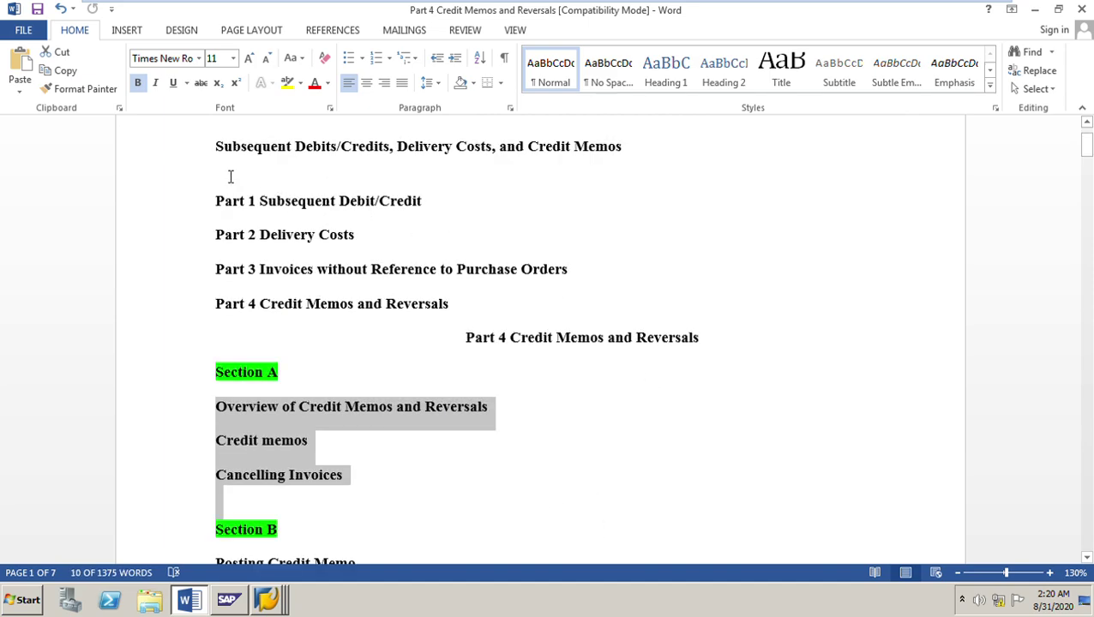
{"action": "left_click_drag", "start_coordinate": [221, 157], "coordinate": [649, 153]}
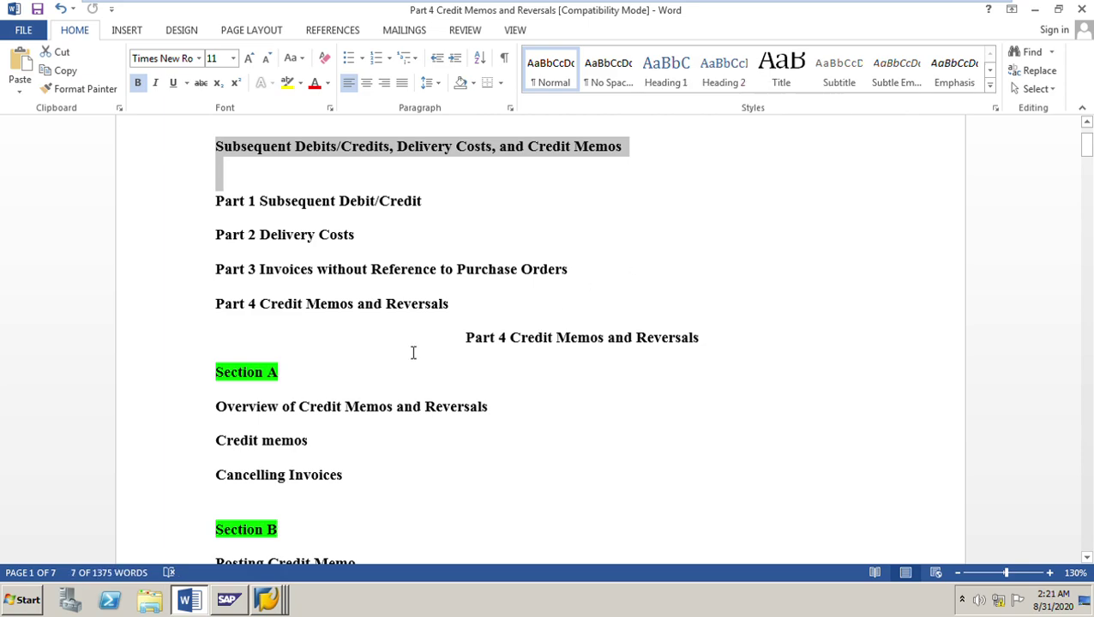
{"action": "left_click_drag", "start_coordinate": [216, 304], "coordinate": [449, 309]}
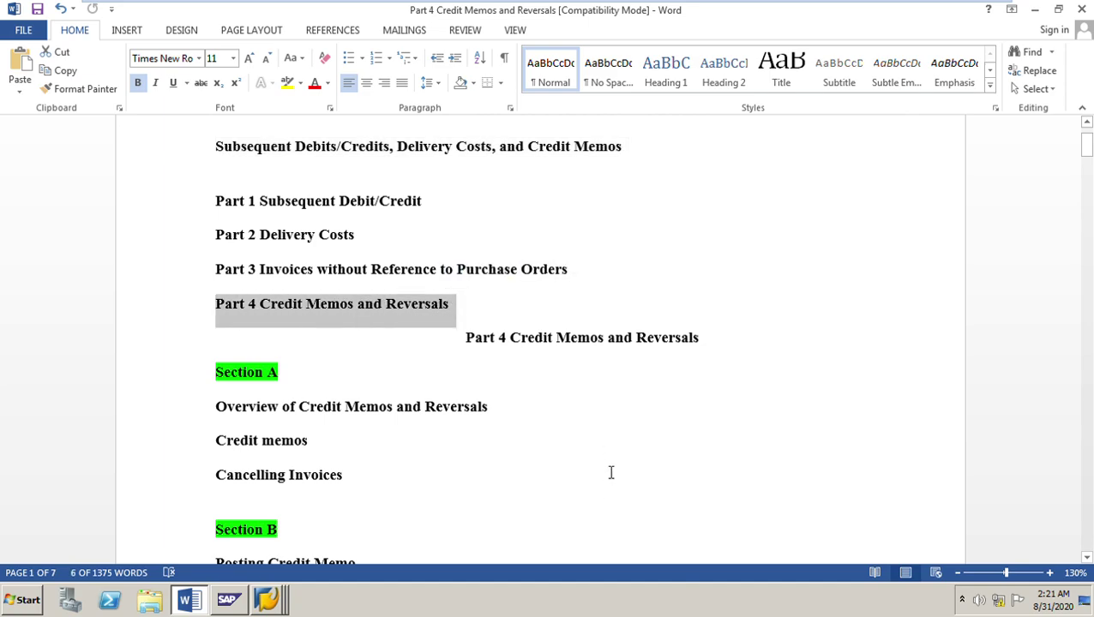
{"action": "scroll", "coordinate": [612, 472], "scroll_direction": "down", "scroll_amount": 2}
{"action": "scroll", "coordinate": [611, 473], "scroll_direction": "down", "scroll_amount": 1}
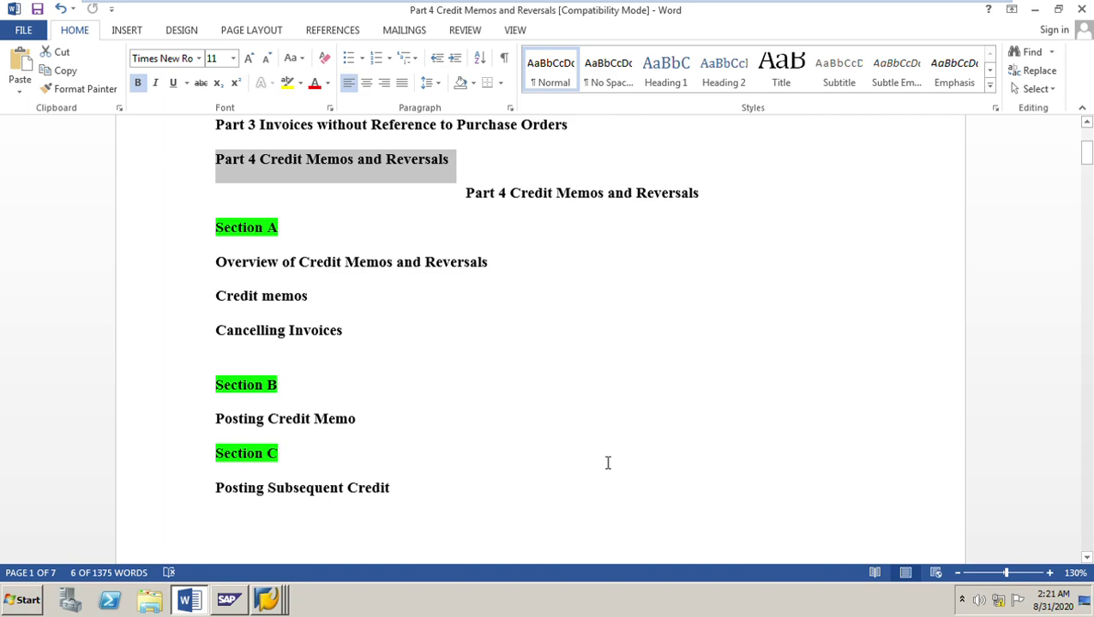
{"action": "left_click_drag", "start_coordinate": [518, 199], "coordinate": [740, 205]}
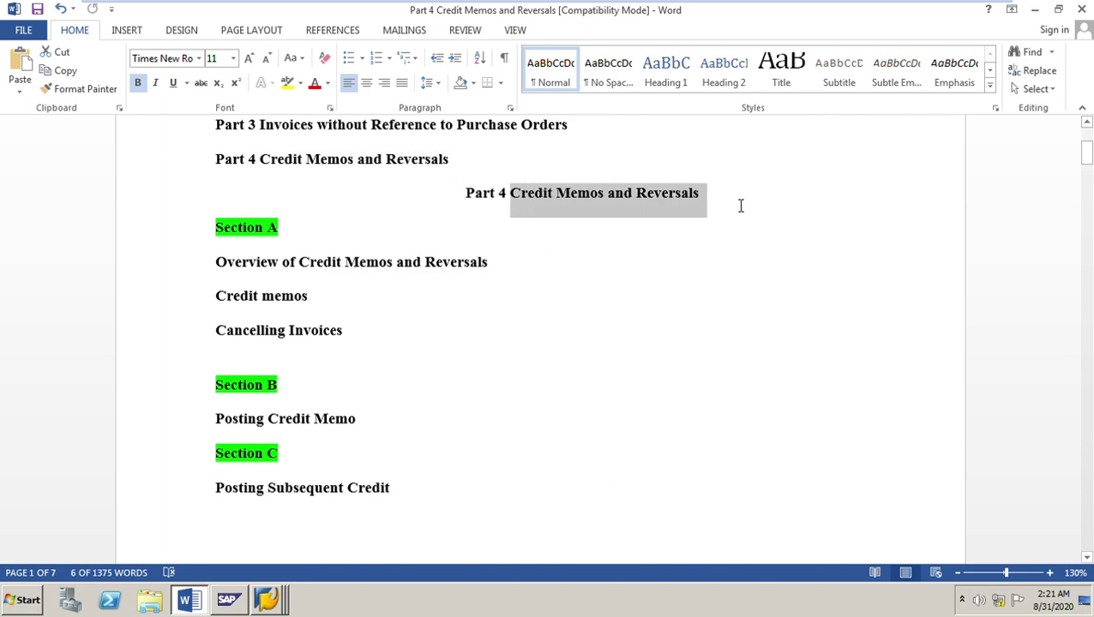
{"action": "left_click_drag", "start_coordinate": [219, 464], "coordinate": [403, 498]}
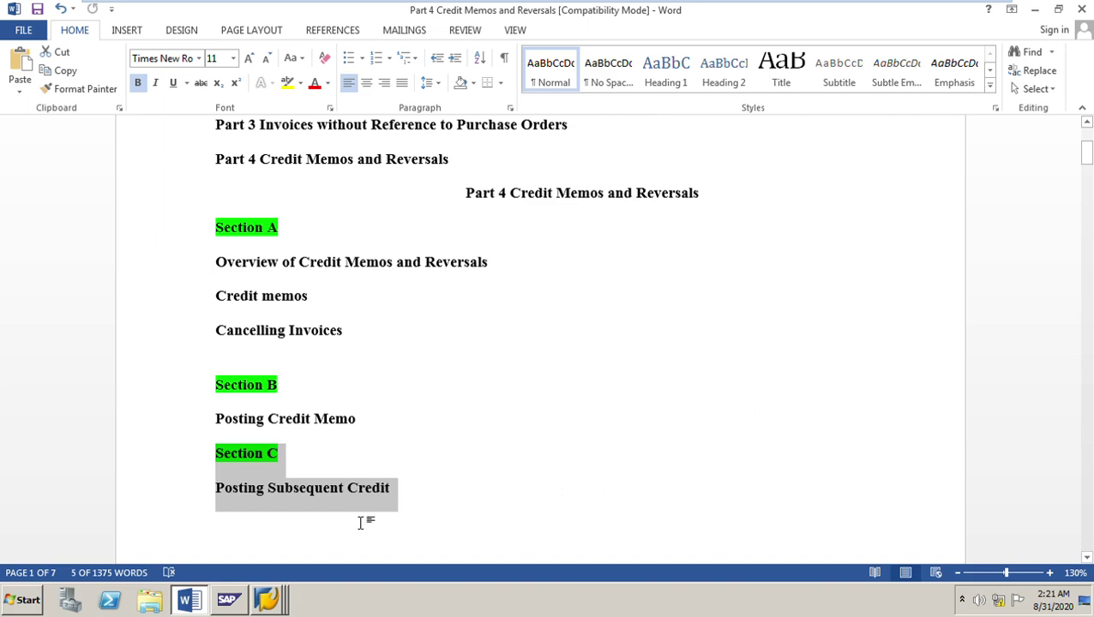
- Go to the Posting Subsequent Credit exercise in Section C and read its purchase order scenario
{"action": "left_click", "coordinate": [1085, 152]}
{"action": "left_click_drag", "start_coordinate": [1085, 152], "coordinate": [1086, 417]}
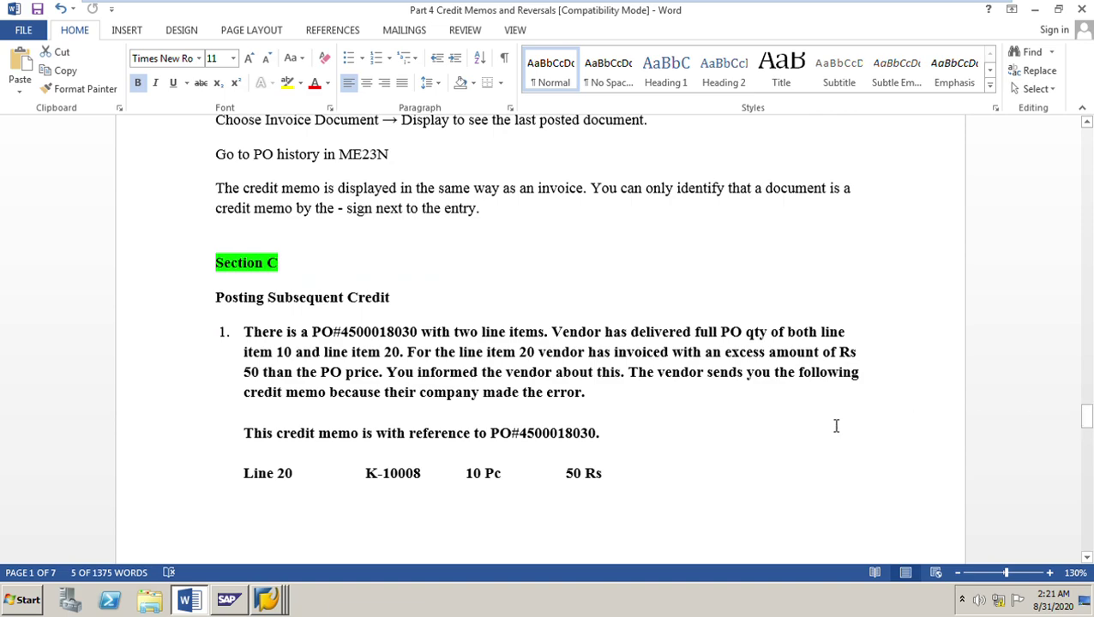
{"action": "scroll", "coordinate": [810, 426], "scroll_direction": "down", "scroll_amount": 1}
{"action": "scroll", "coordinate": [811, 427], "scroll_direction": "down", "scroll_amount": 1}
{"action": "scroll", "coordinate": [810, 427], "scroll_direction": "down", "scroll_amount": 1}
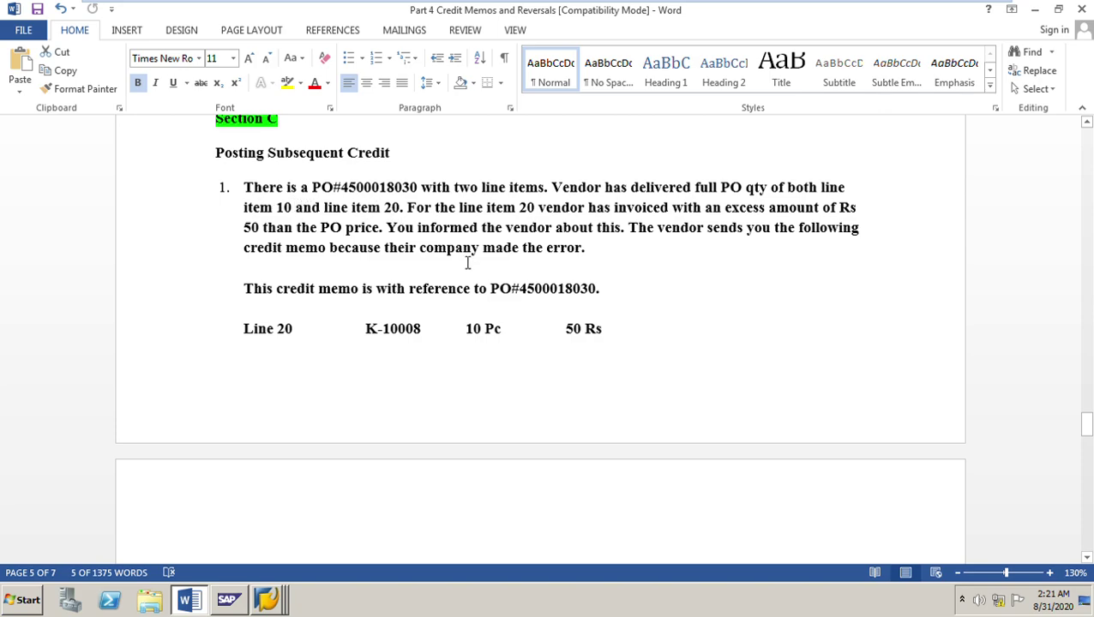
{"action": "scroll", "coordinate": [466, 261], "scroll_direction": "up", "scroll_amount": 1}
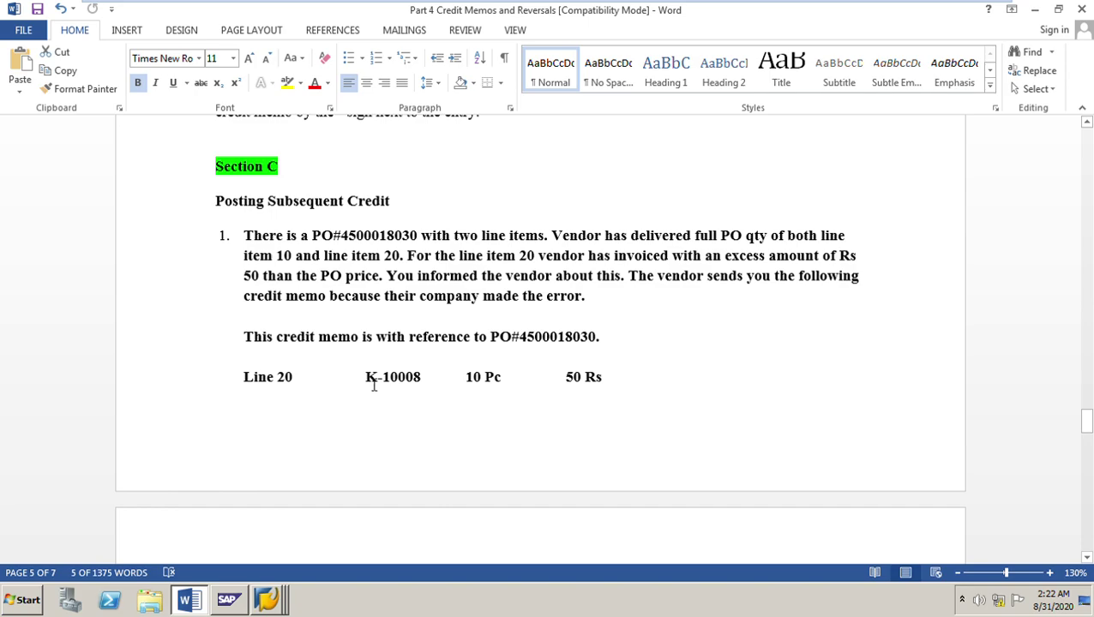
- Examine the vendor credit memo's line 20 quantity and amount, the tax, the total credit and the task question below
{"action": "left_click_drag", "start_coordinate": [476, 385], "coordinate": [506, 383]}
{"action": "left_click", "coordinate": [567, 378]}
{"action": "left_click_drag", "start_coordinate": [572, 380], "coordinate": [610, 378]}
{"action": "scroll", "coordinate": [640, 390], "scroll_direction": "down", "scroll_amount": 2}
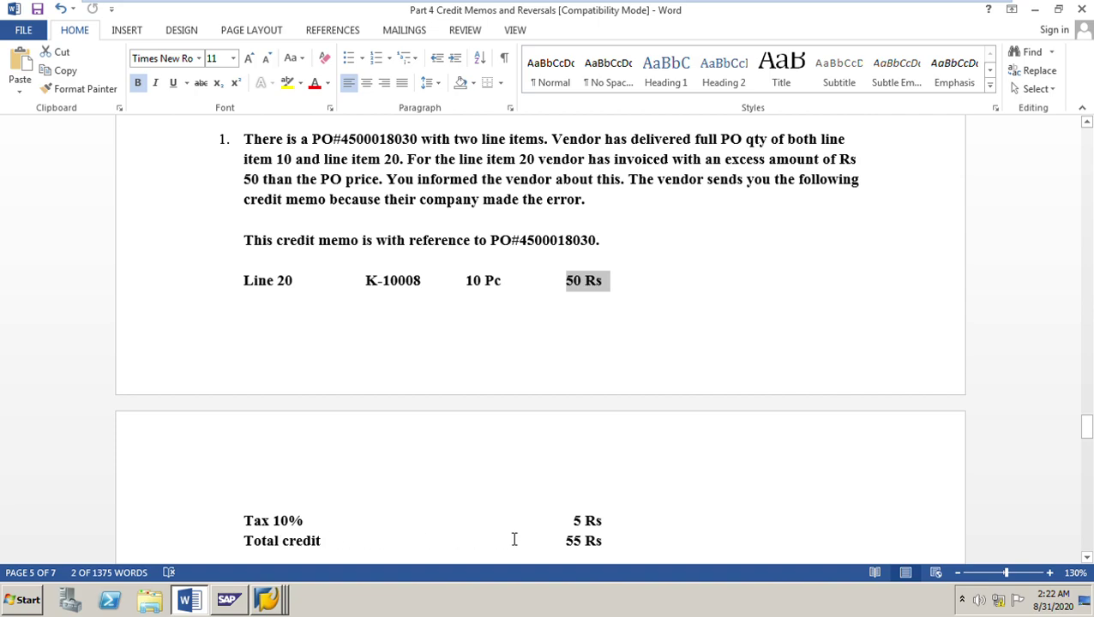
{"action": "left_click_drag", "start_coordinate": [572, 520], "coordinate": [620, 532]}
{"action": "left_click_drag", "start_coordinate": [563, 554], "coordinate": [615, 552]}
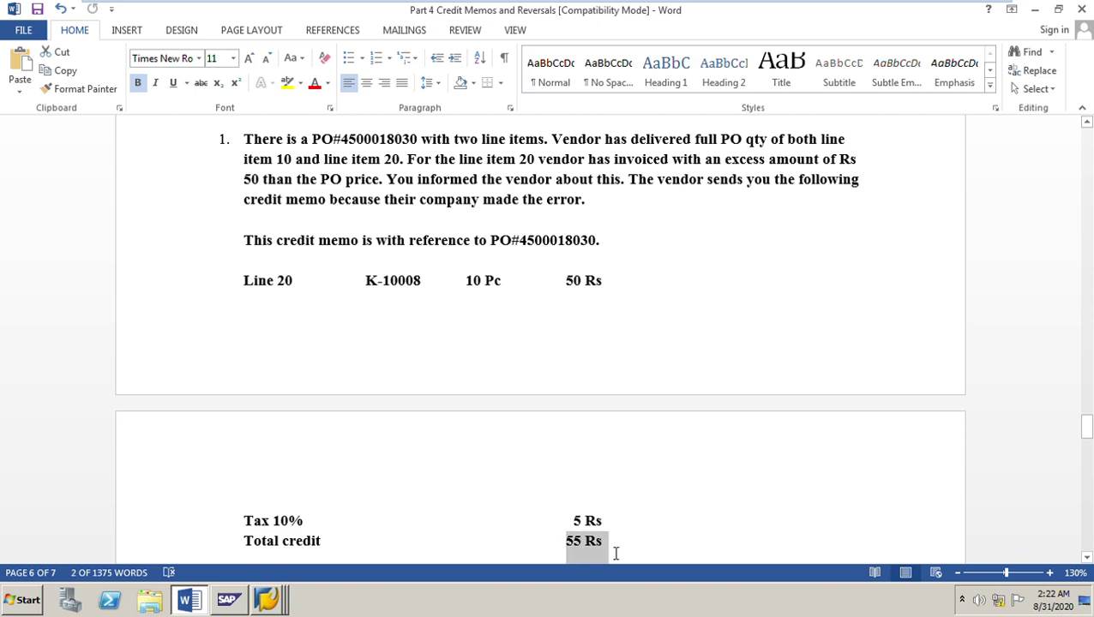
{"action": "scroll", "coordinate": [633, 396], "scroll_direction": "down", "scroll_amount": 4}
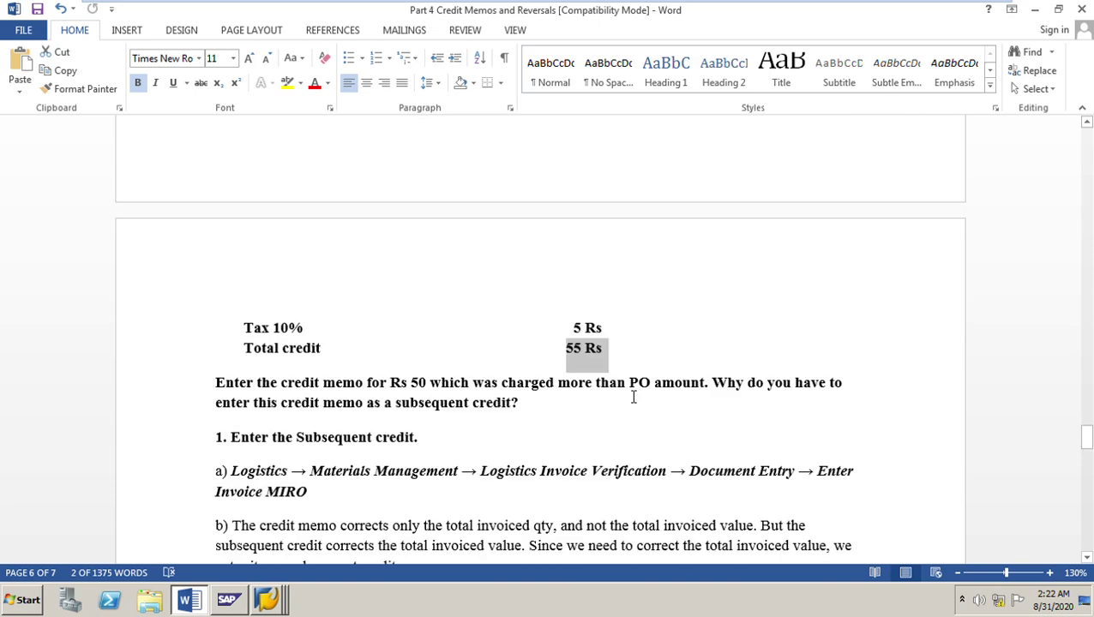
{"action": "left_click", "coordinate": [347, 422]}
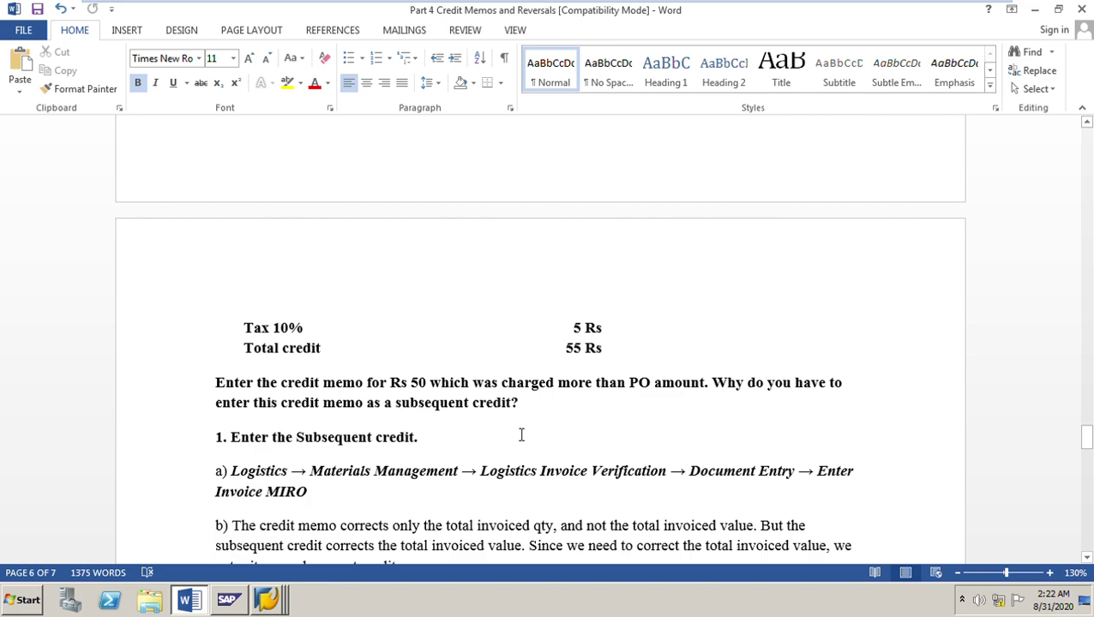
- Highlight the exercise's referenced purchase order number and switch to the SAP window showing that purchase order
{"action": "scroll", "coordinate": [557, 427], "scroll_direction": "up", "scroll_amount": 5}
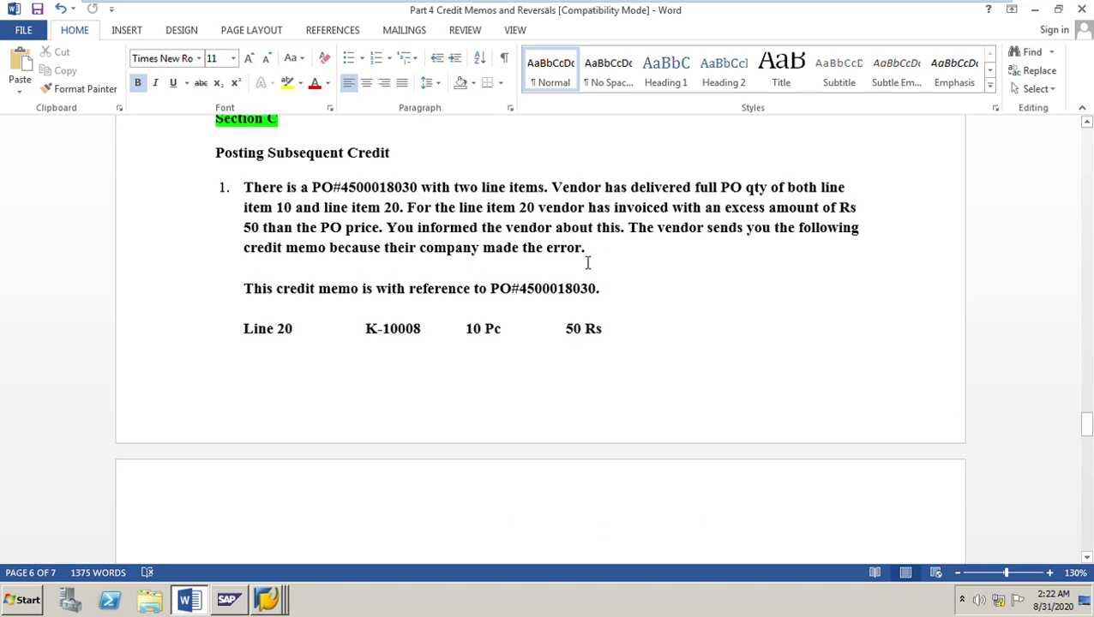
{"action": "left_click_drag", "start_coordinate": [529, 294], "coordinate": [603, 294]}
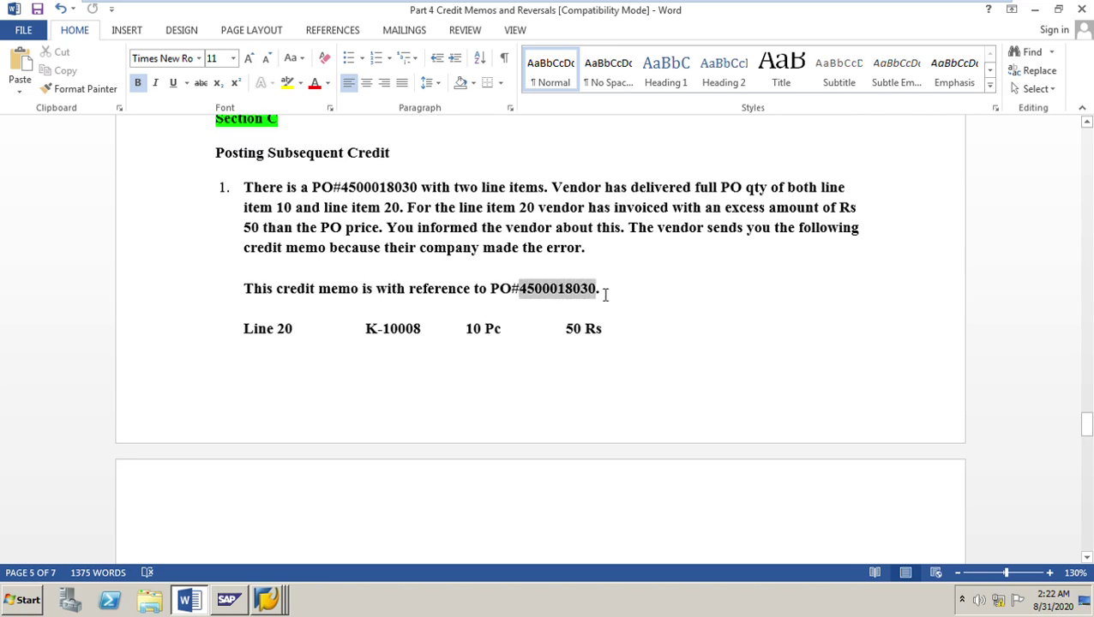
{"action": "left_click", "coordinate": [267, 599]}
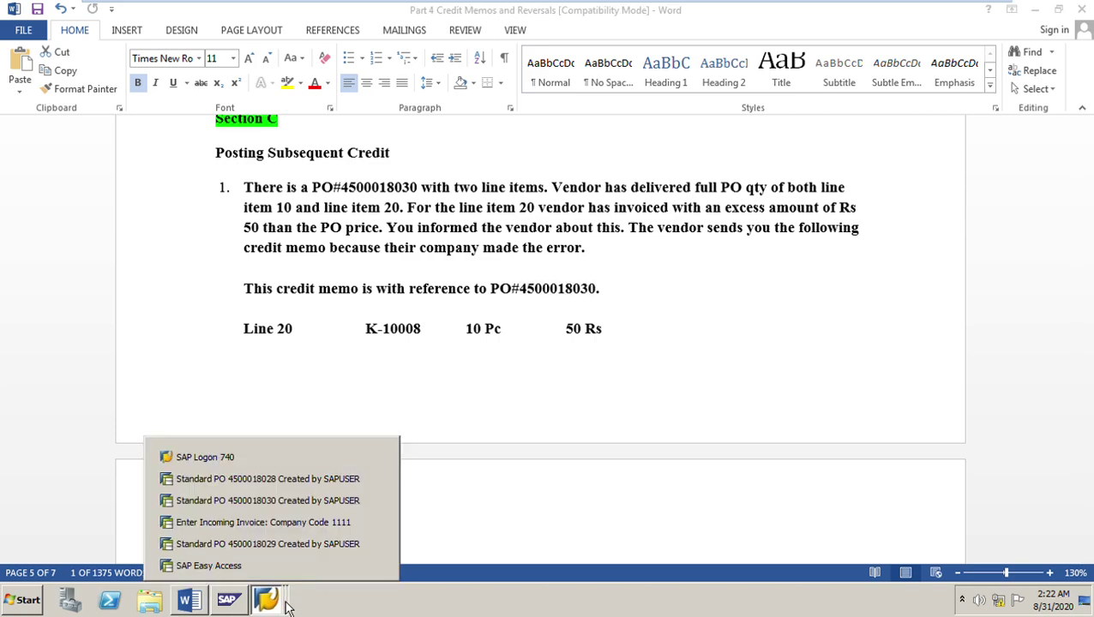
{"action": "left_click", "coordinate": [270, 506]}
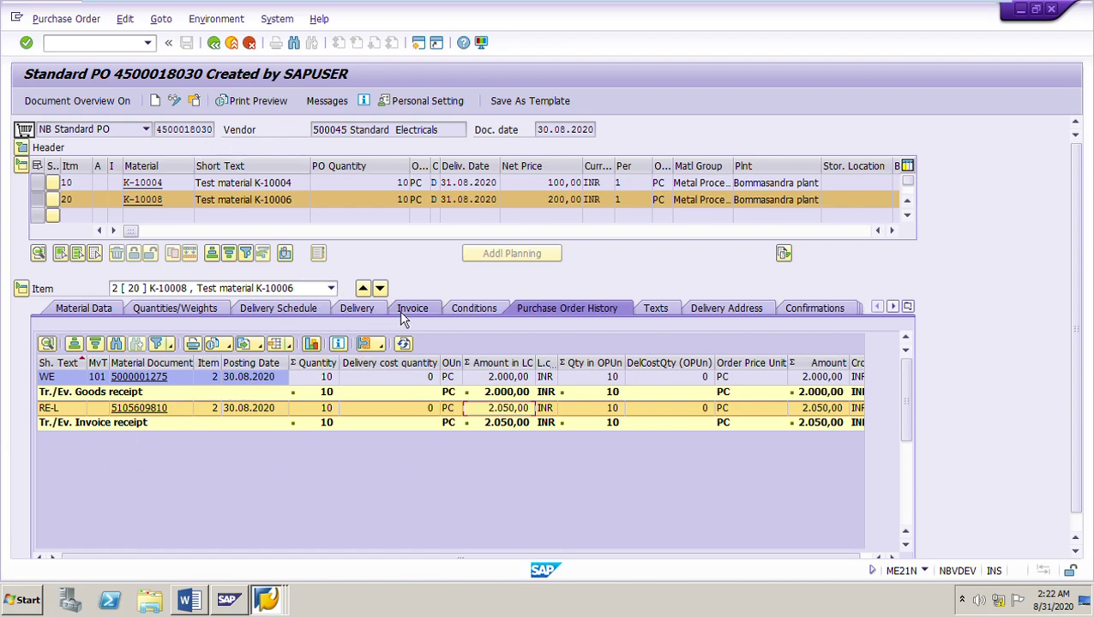
- Show the purchase order history of item 10 and check its ordered quantity, net price, goods receipt and invoice receipt
{"action": "left_click", "coordinate": [364, 289]}
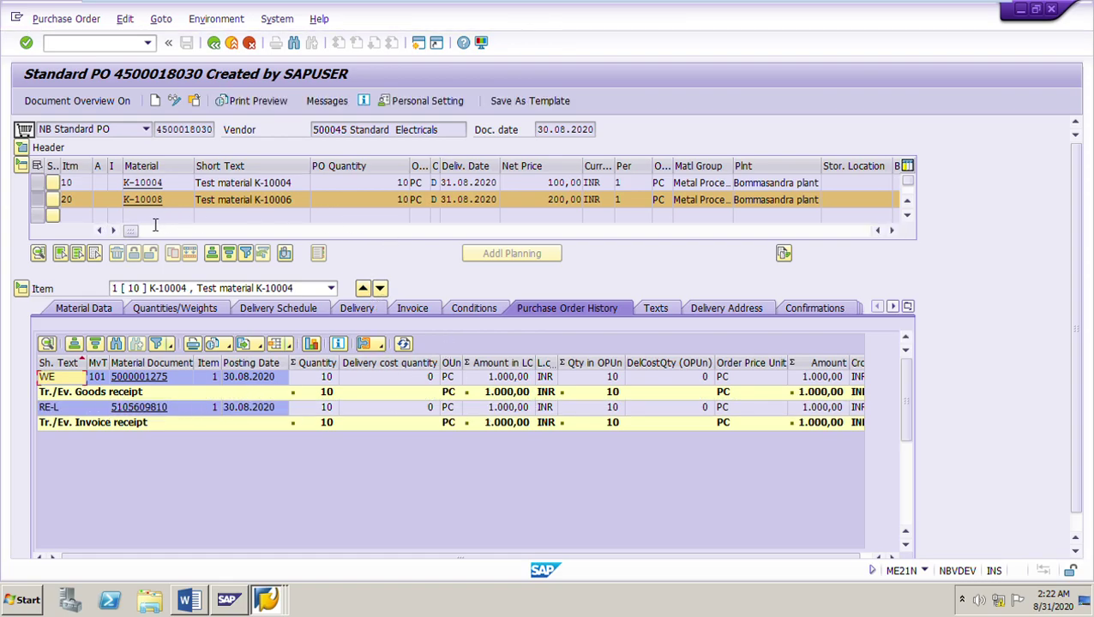
{"action": "left_click", "coordinate": [59, 187]}
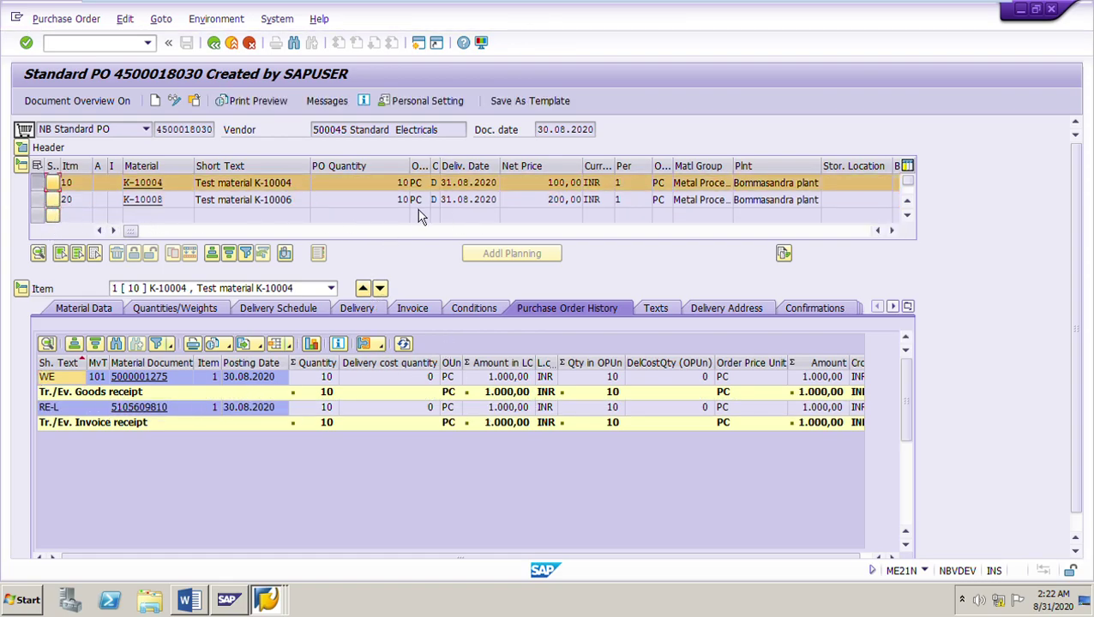
{"action": "double_click", "coordinate": [401, 183]}
{"action": "double_click", "coordinate": [556, 183]}
{"action": "left_click", "coordinate": [60, 382]}
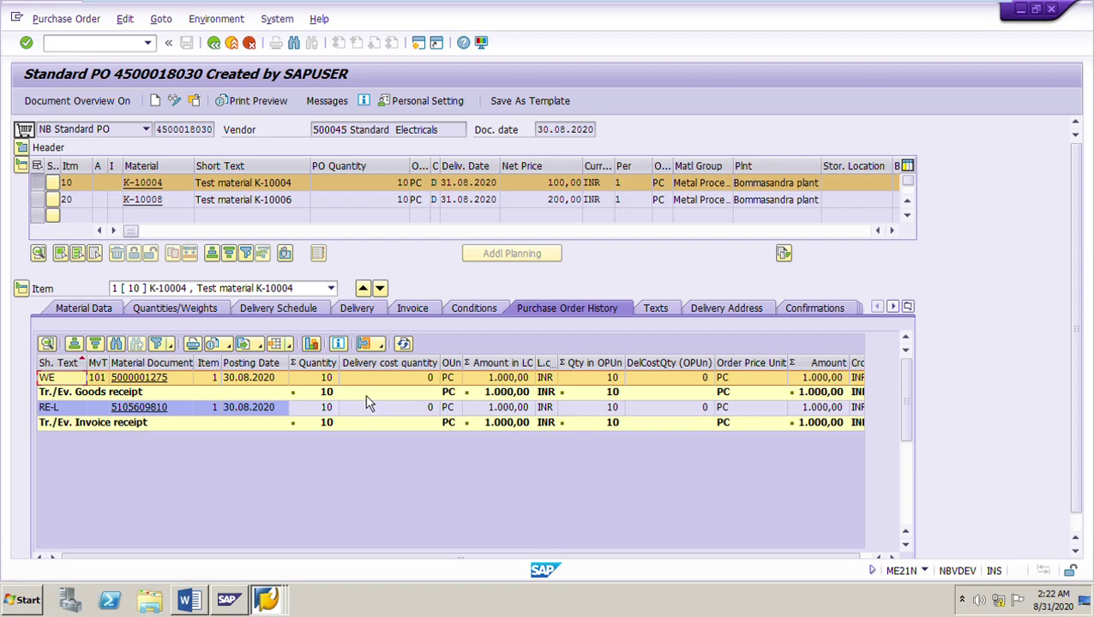
{"action": "left_click", "coordinate": [65, 410]}
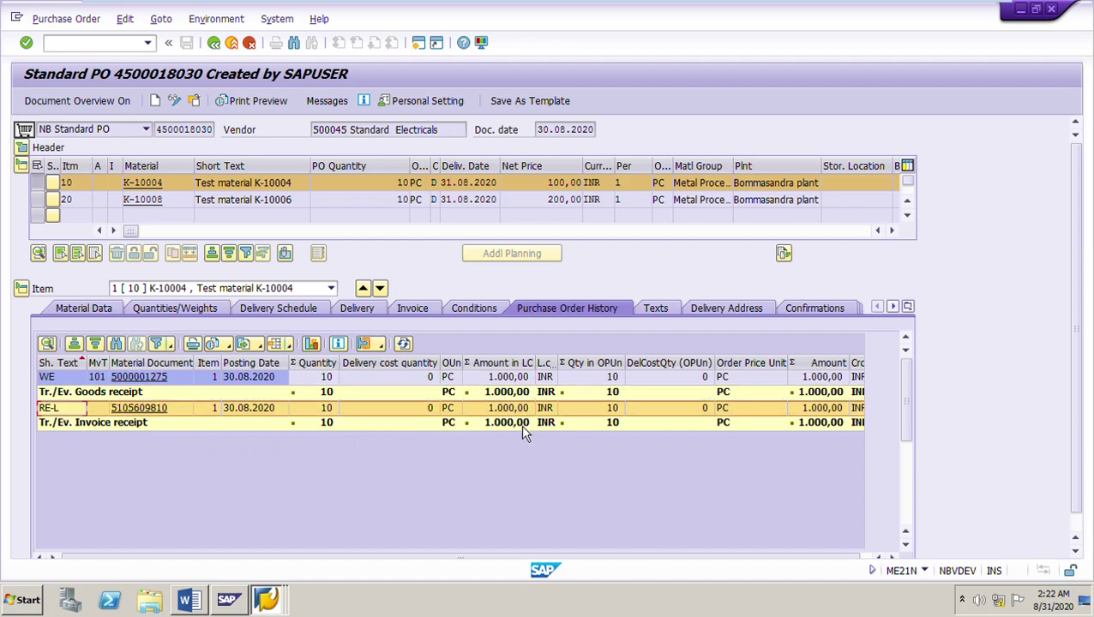
- Show the purchase order history of item 20 and compare its order quantity and price with the goods receipt and invoice receipt
{"action": "left_click", "coordinate": [49, 217]}
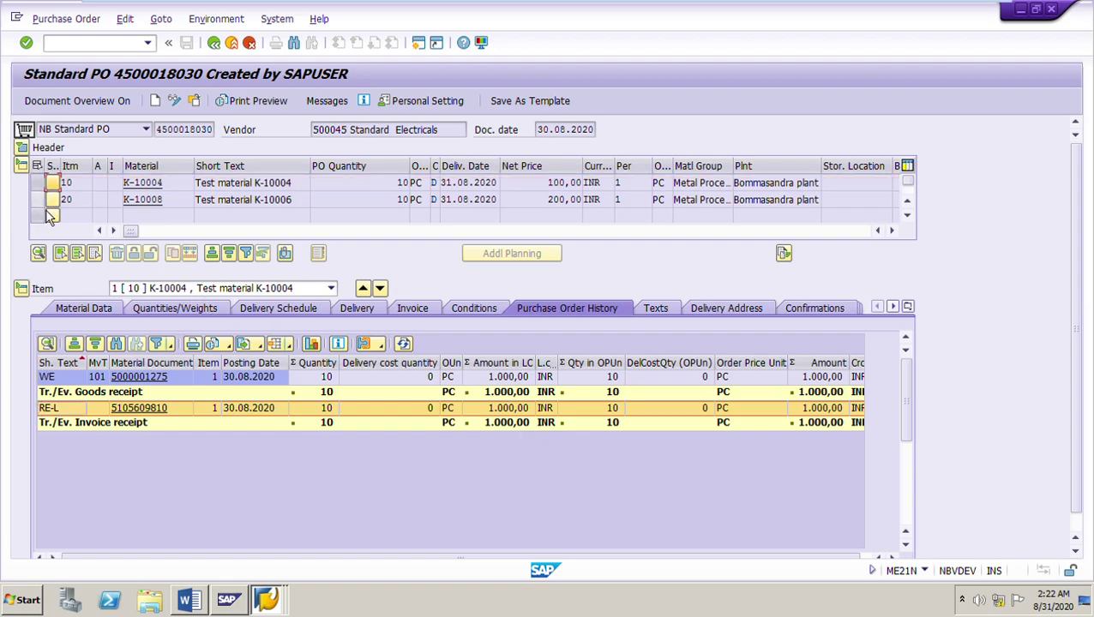
{"action": "left_click", "coordinate": [398, 206]}
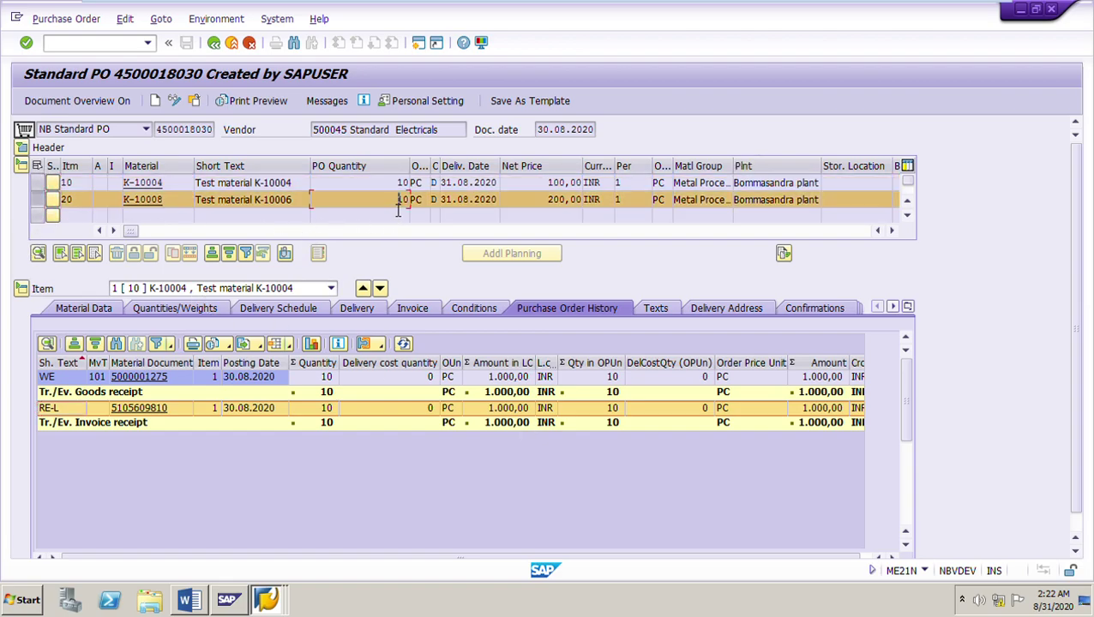
{"action": "left_click_drag", "start_coordinate": [549, 202], "coordinate": [669, 211]}
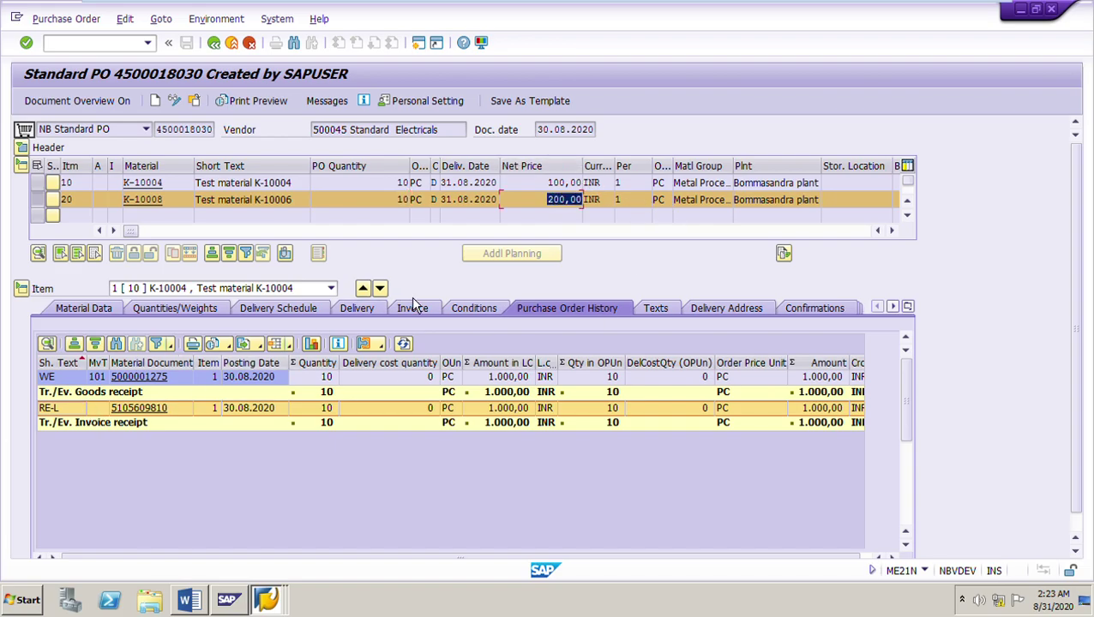
{"action": "left_click", "coordinate": [380, 288]}
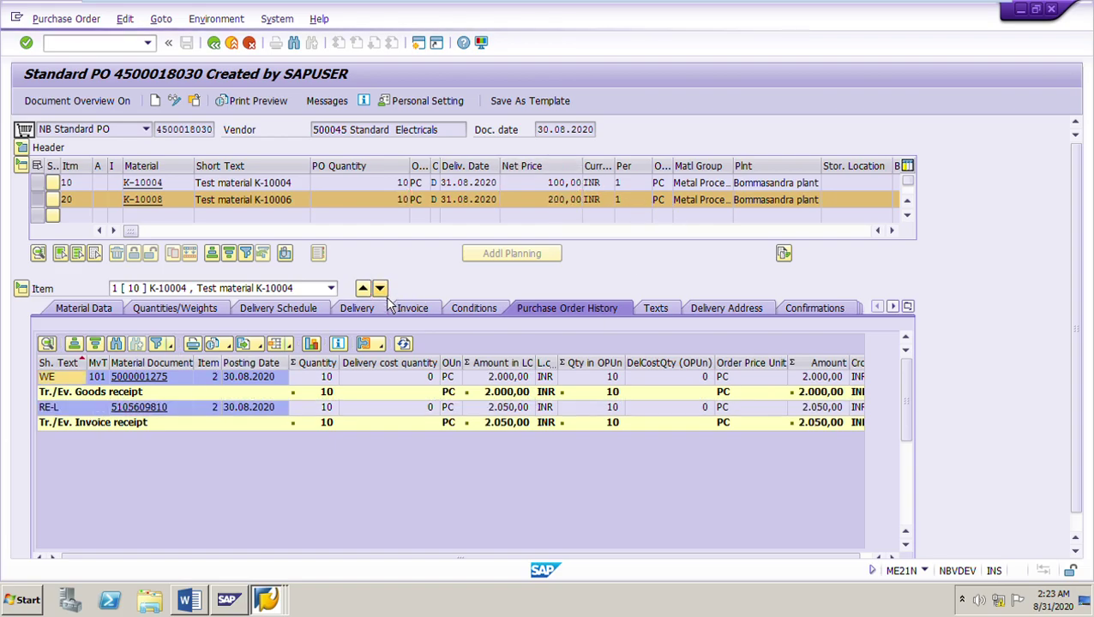
{"action": "left_click", "coordinate": [55, 383]}
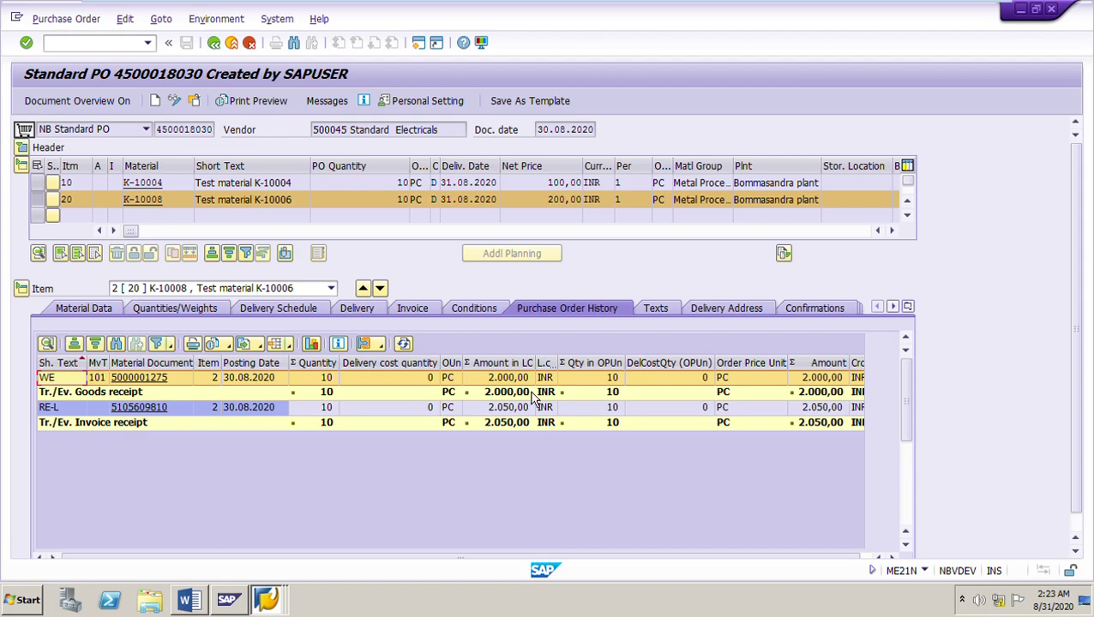
{"action": "left_click", "coordinate": [54, 413]}
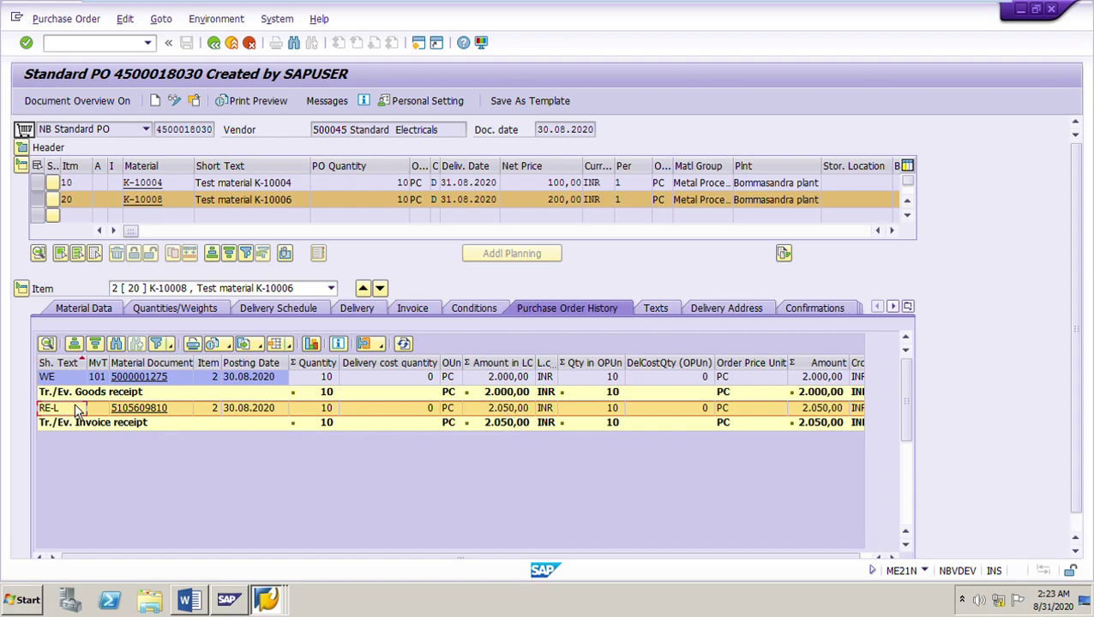
{"action": "key", "text": "Up"}
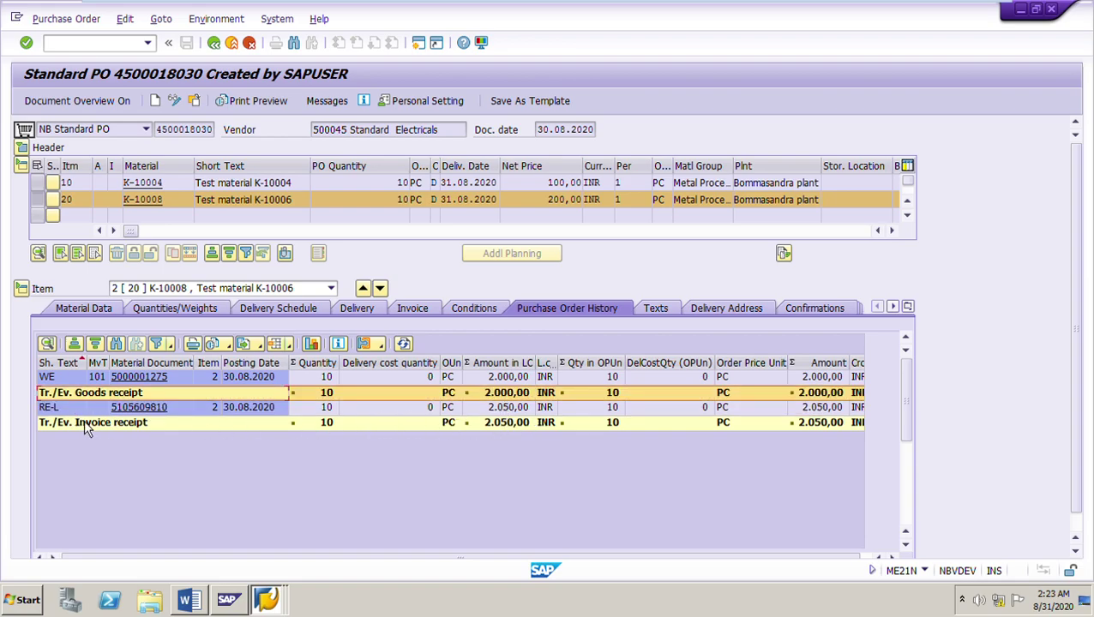
{"action": "key", "text": "Down"}
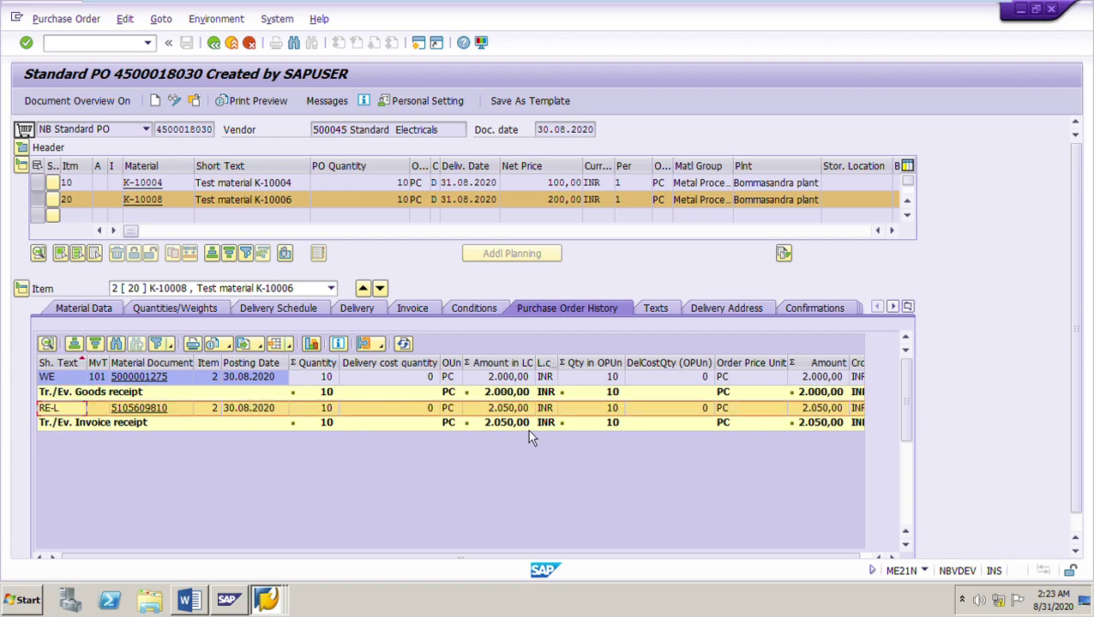
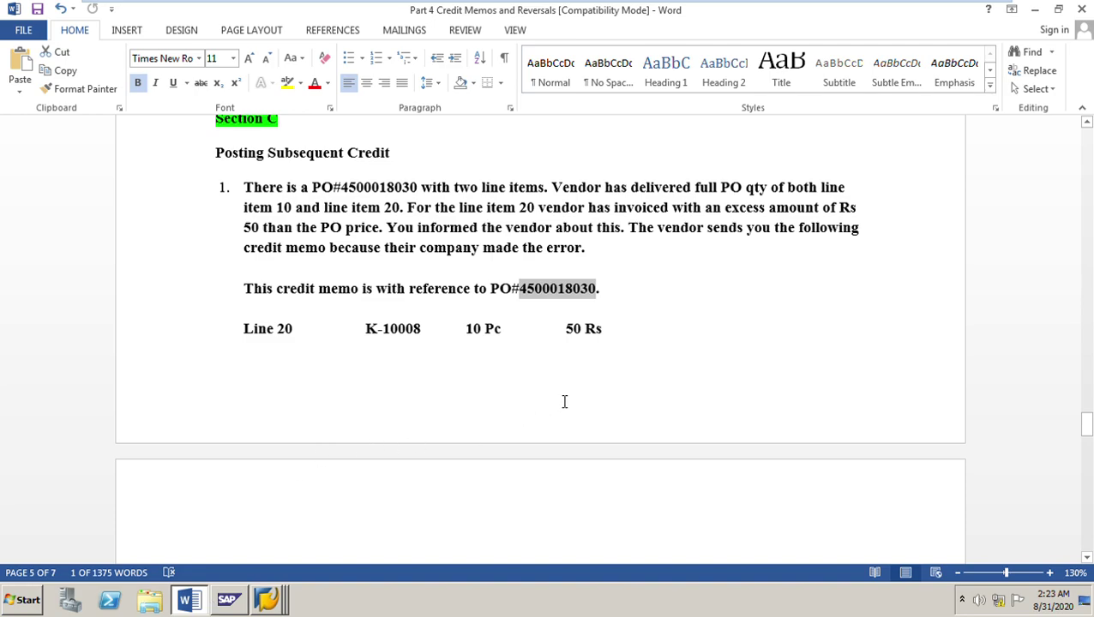
- Return to the Word document and read why the credit memo is entered as a subsequent credit, highlighting the question and its explanation
{"action": "left_click", "coordinate": [564, 401]}
{"action": "scroll", "coordinate": [564, 401], "scroll_direction": "down", "scroll_amount": 7}
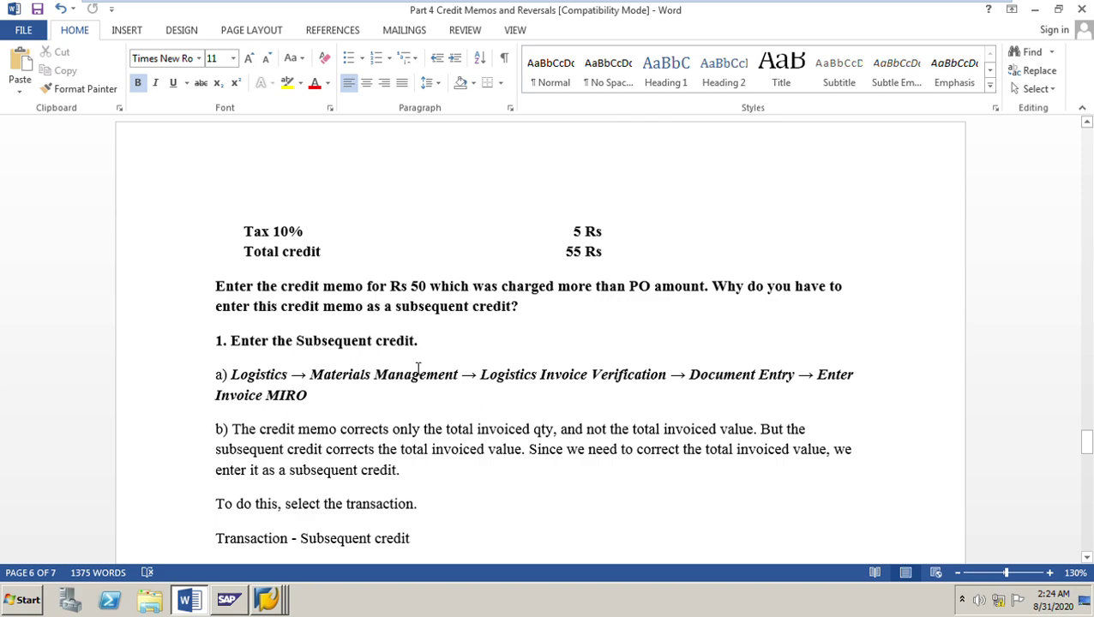
{"action": "left_click_drag", "start_coordinate": [721, 293], "coordinate": [828, 313]}
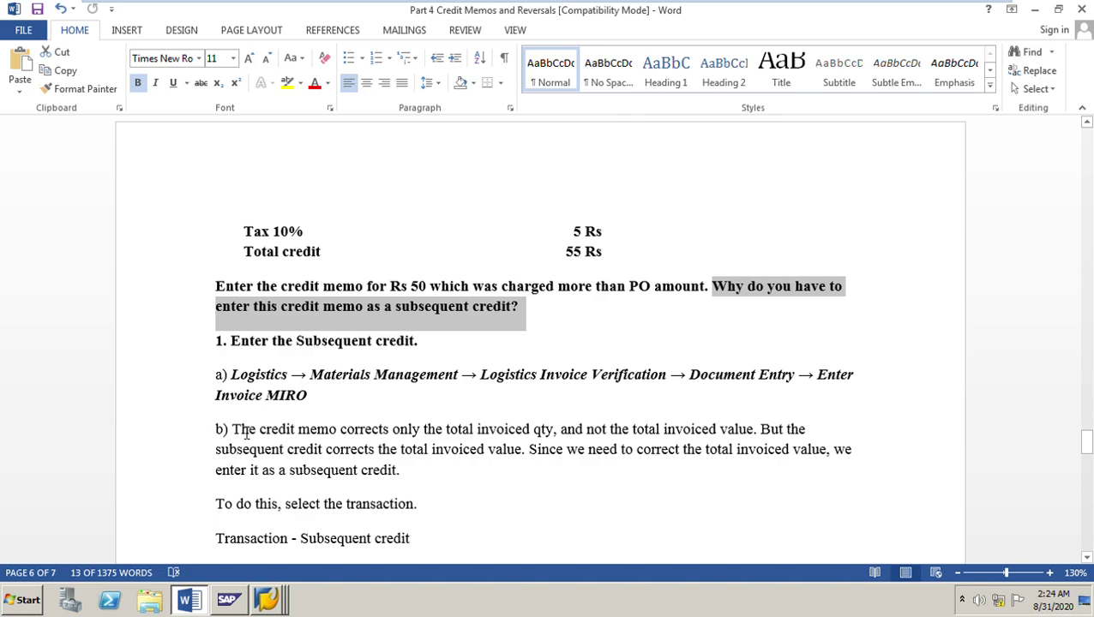
{"action": "left_click_drag", "start_coordinate": [243, 433], "coordinate": [429, 471]}
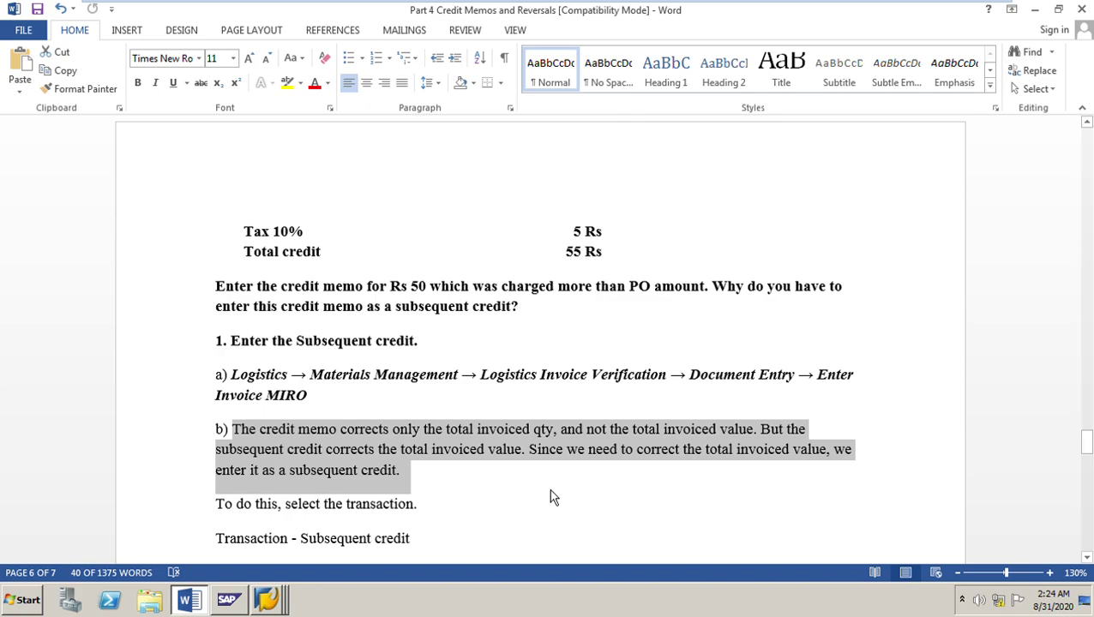
{"action": "left_click", "coordinate": [539, 514]}
{"action": "scroll", "coordinate": [539, 515], "scroll_direction": "down", "scroll_amount": 2}
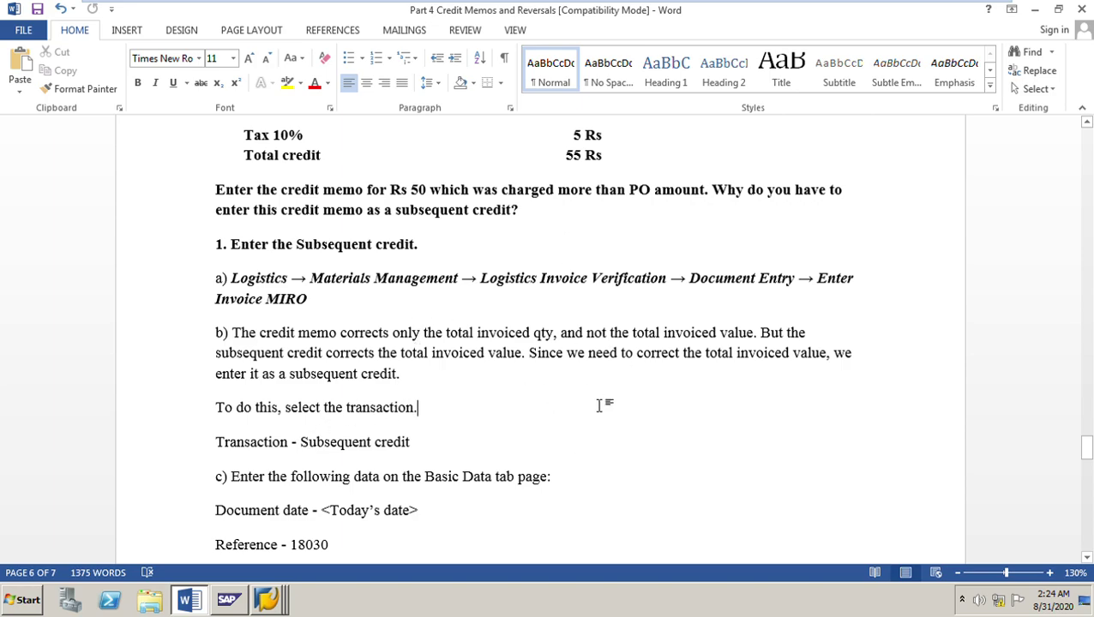
- Read the exercise's entry data, switch to the SAP incoming invoice window and set the transaction to 4 Subsequent Credit
{"action": "scroll", "coordinate": [591, 441], "scroll_direction": "down", "scroll_amount": 1}
{"action": "scroll", "coordinate": [588, 442], "scroll_direction": "down", "scroll_amount": 2}
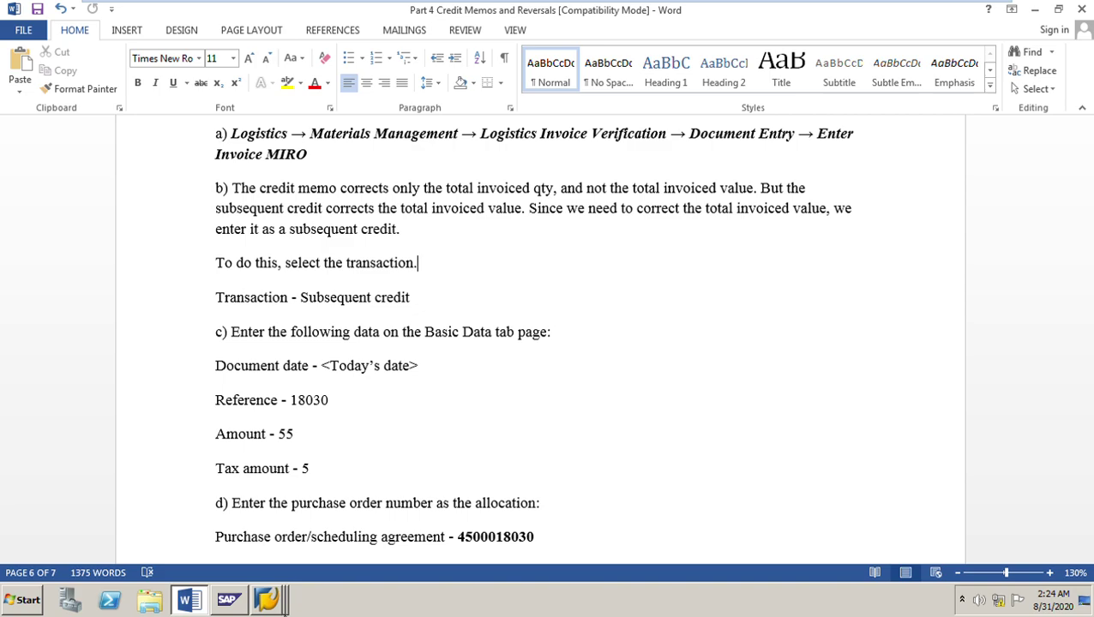
{"action": "left_click", "coordinate": [285, 608]}
{"action": "left_click", "coordinate": [261, 523]}
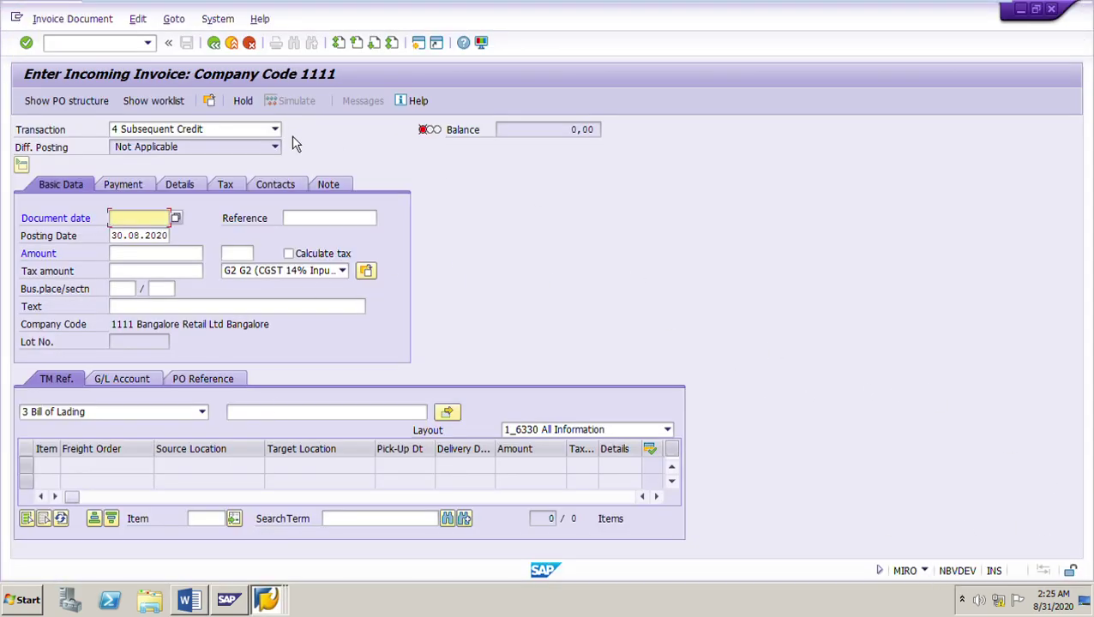
{"action": "left_click", "coordinate": [275, 130]}
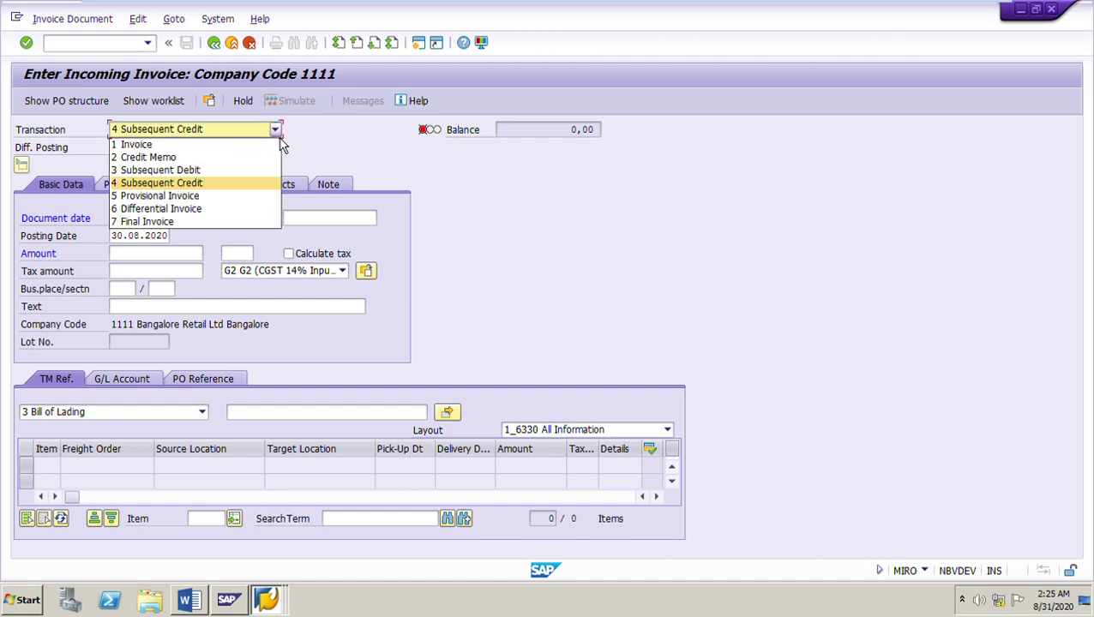
{"action": "left_click", "coordinate": [190, 187]}
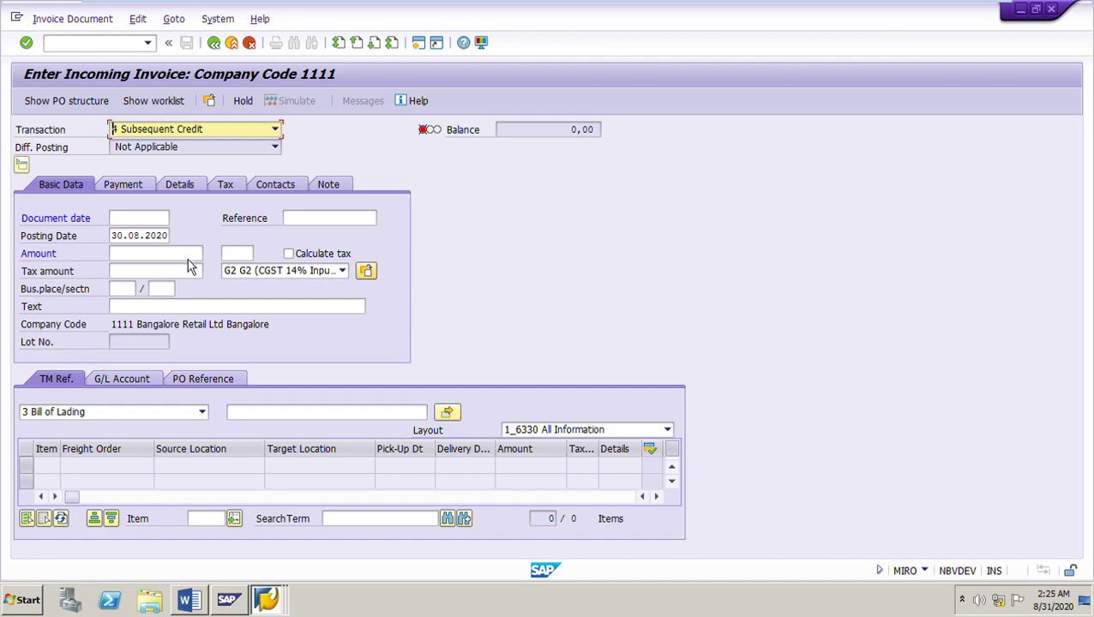
- Fill in the basic data with document date 30.08.2020, reference 18030/Sub credit and tax code S2 (Input Tax 10%)
{"action": "left_click", "coordinate": [153, 225]}
{"action": "left_click", "coordinate": [153, 226]}
{"action": "left_click", "coordinate": [150, 235]}
{"action": "left_click", "coordinate": [323, 224]}
{"action": "left_click", "coordinate": [322, 221]}
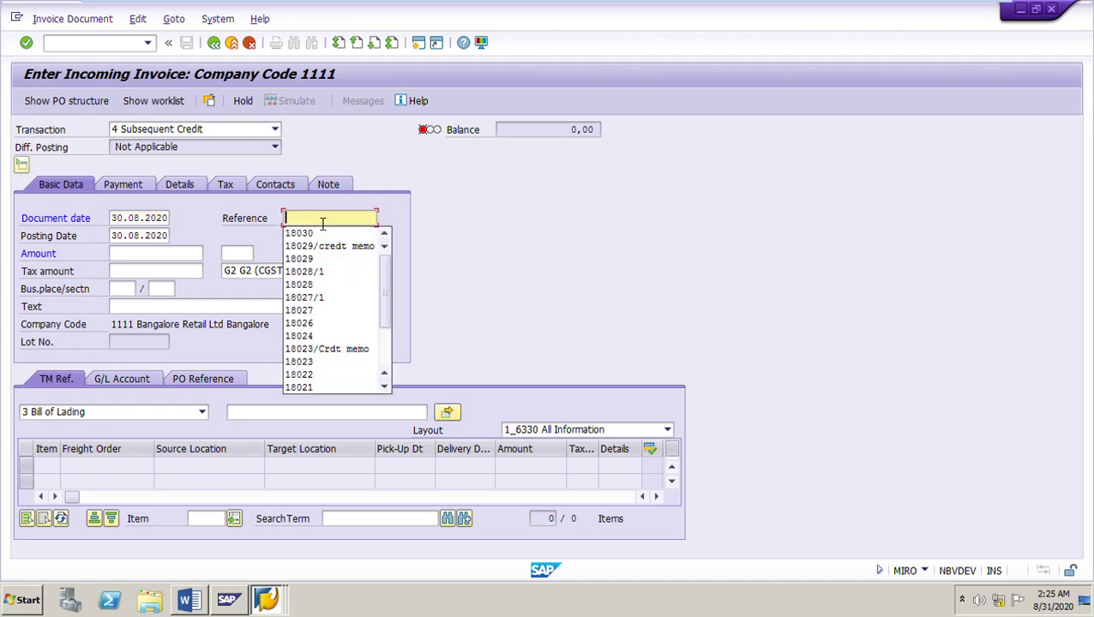
{"action": "key", "text": "Return"}
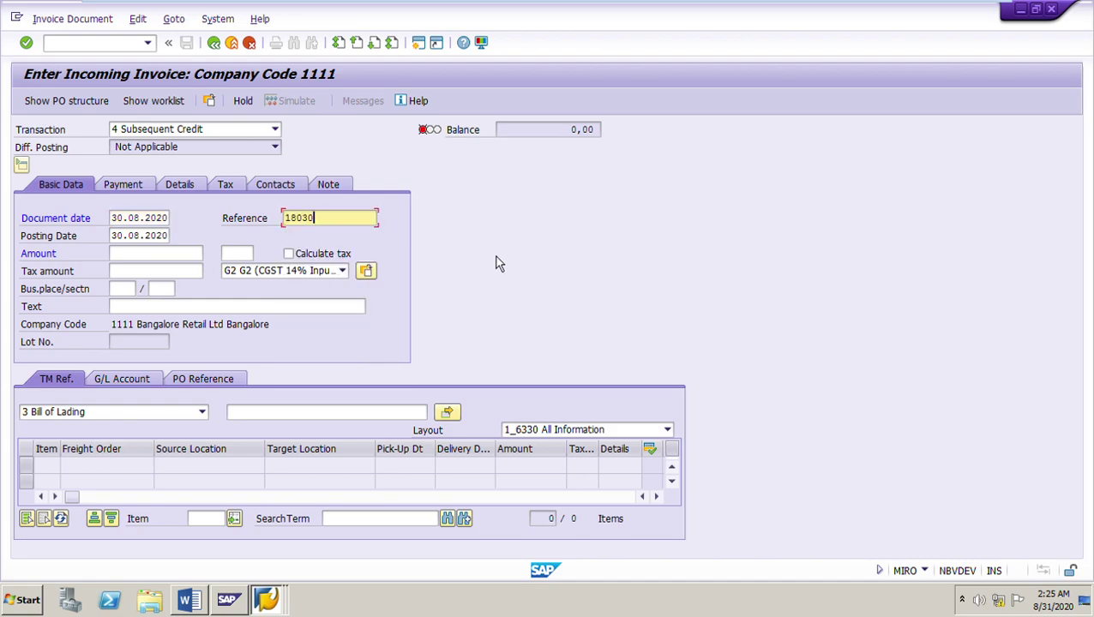
{"action": "type", "text": "/Sub credit"}
{"action": "left_click", "coordinate": [341, 272]}
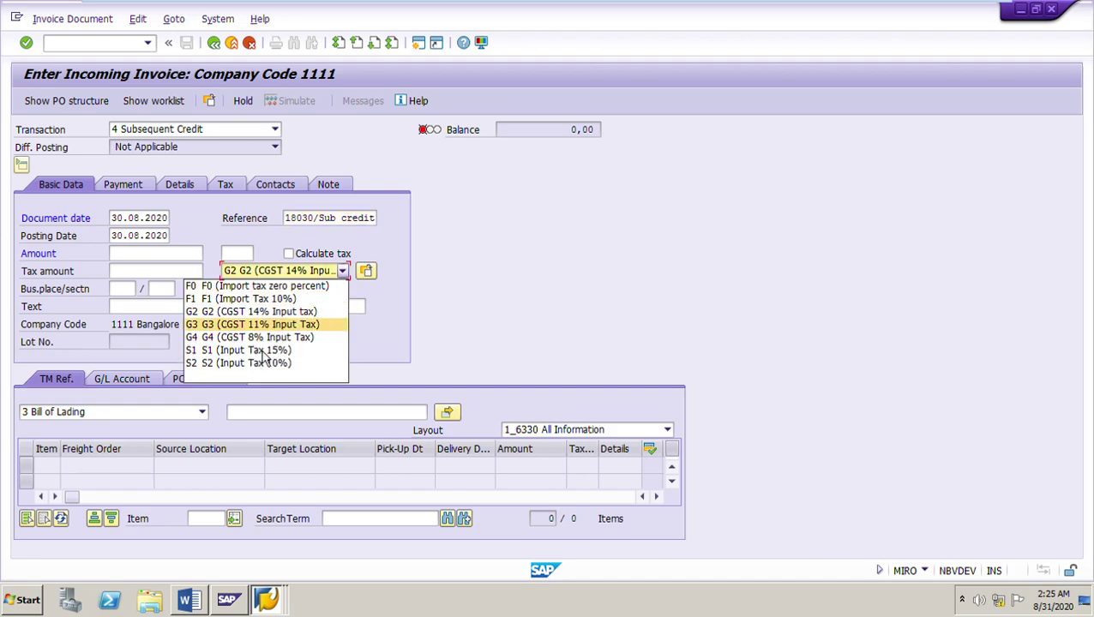
{"action": "left_click", "coordinate": [253, 365]}
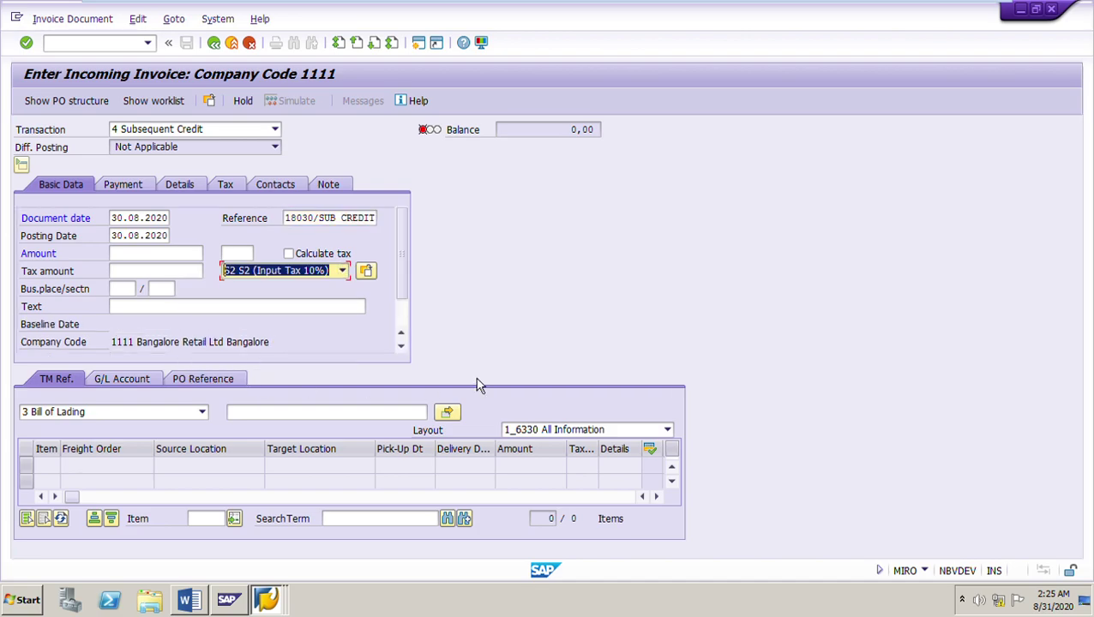
- Switch to the exercise's purchase order, check item 20's tax code in its invoice data and show its purchase order history again
{"action": "left_click", "coordinate": [266, 602]}
{"action": "left_click", "coordinate": [289, 502]}
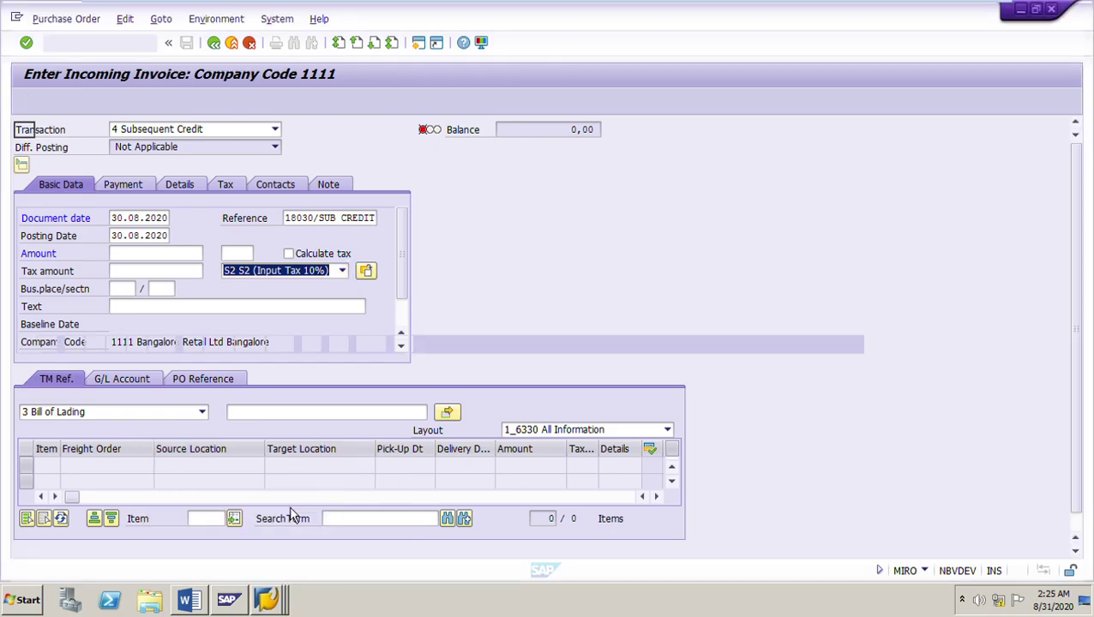
{"action": "left_click", "coordinate": [428, 314]}
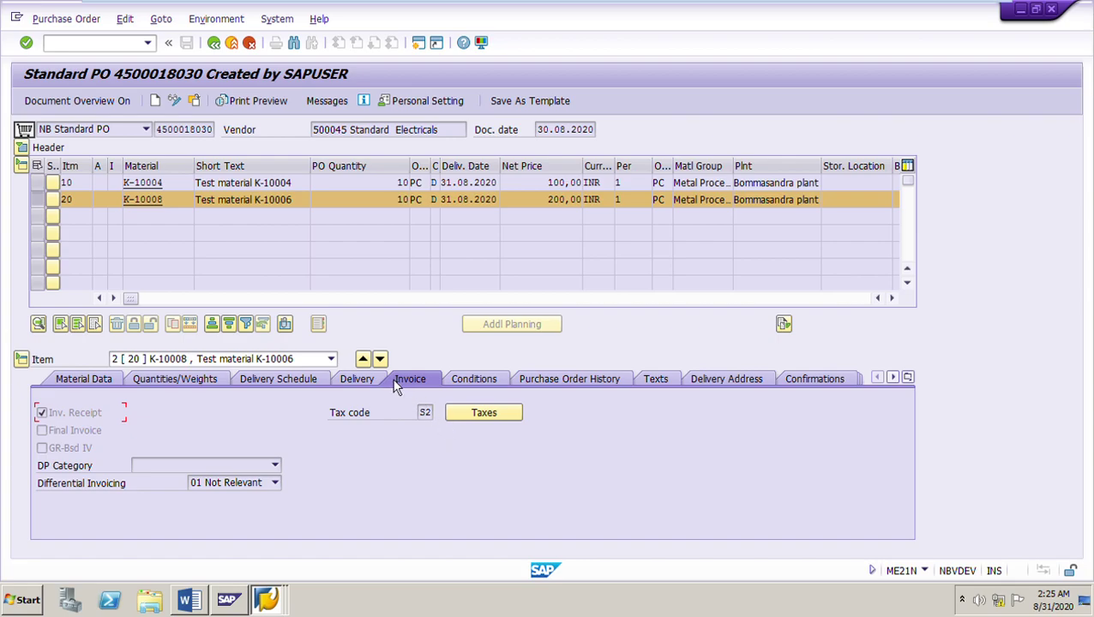
{"action": "left_click", "coordinate": [373, 372]}
{"action": "left_click", "coordinate": [370, 366]}
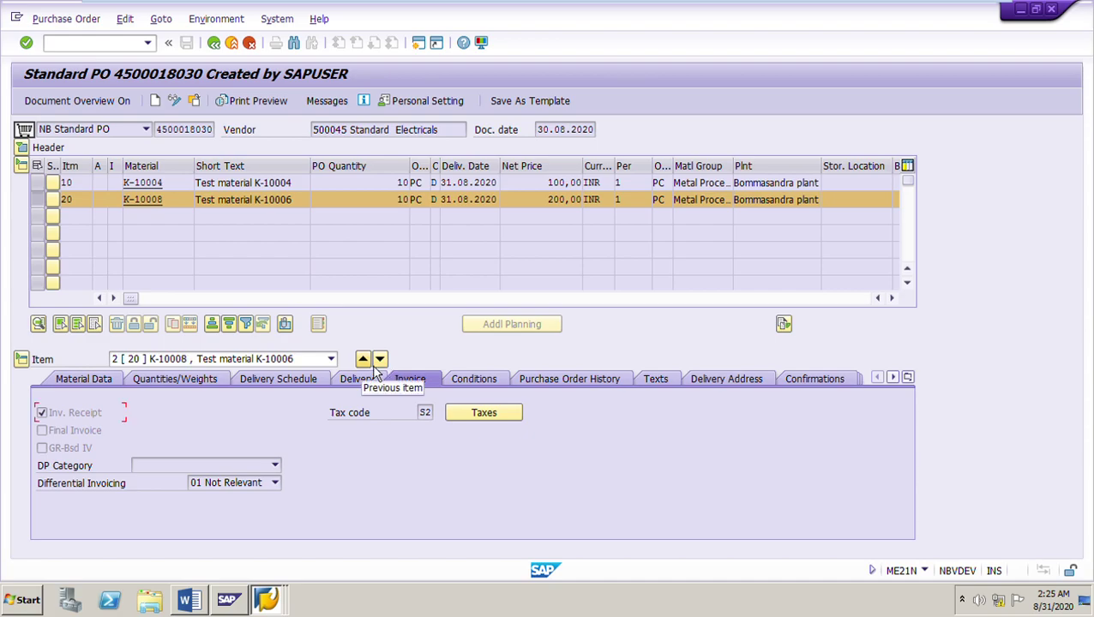
{"action": "left_click", "coordinate": [542, 385]}
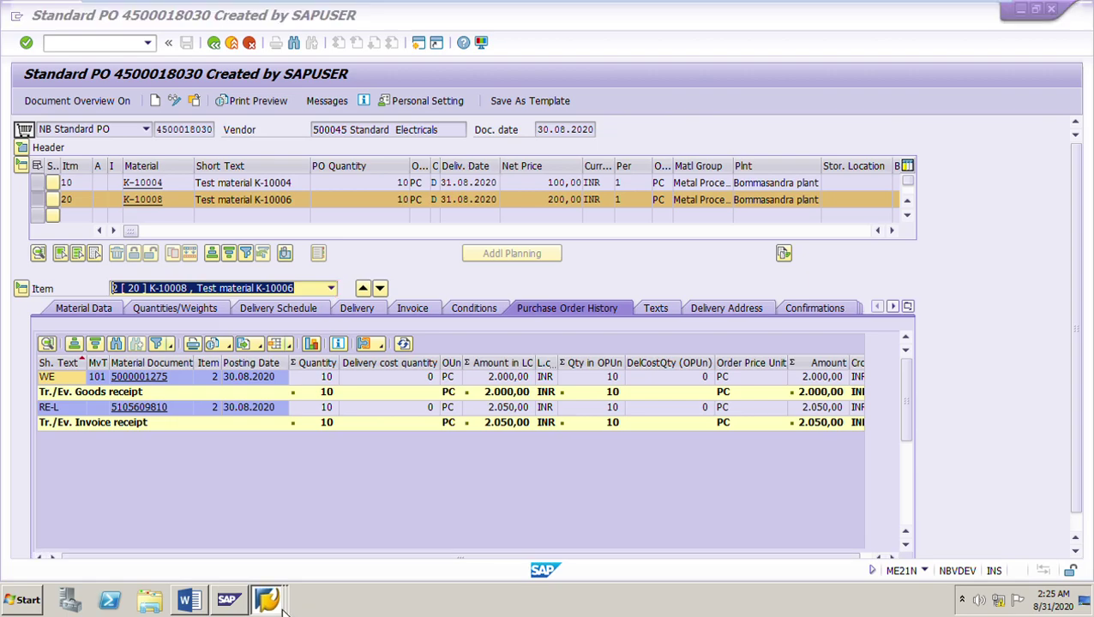
- Return to the incoming invoice and allocate it to the exercise's purchase order so that its items are proposed
{"action": "left_click", "coordinate": [268, 600]}
{"action": "left_click", "coordinate": [240, 520]}
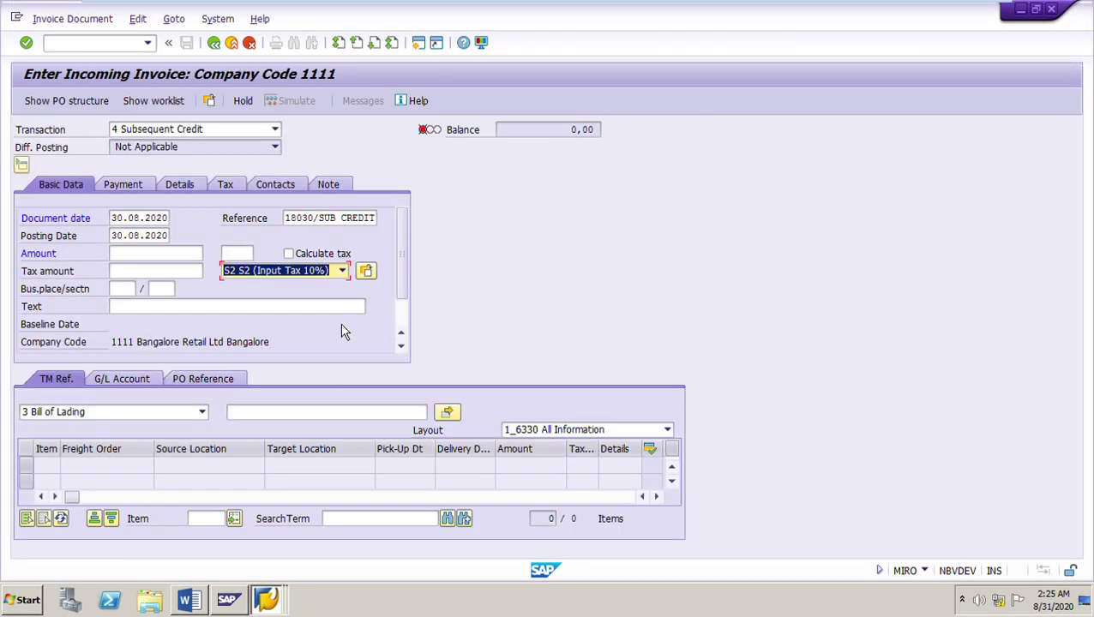
{"action": "left_click", "coordinate": [209, 384]}
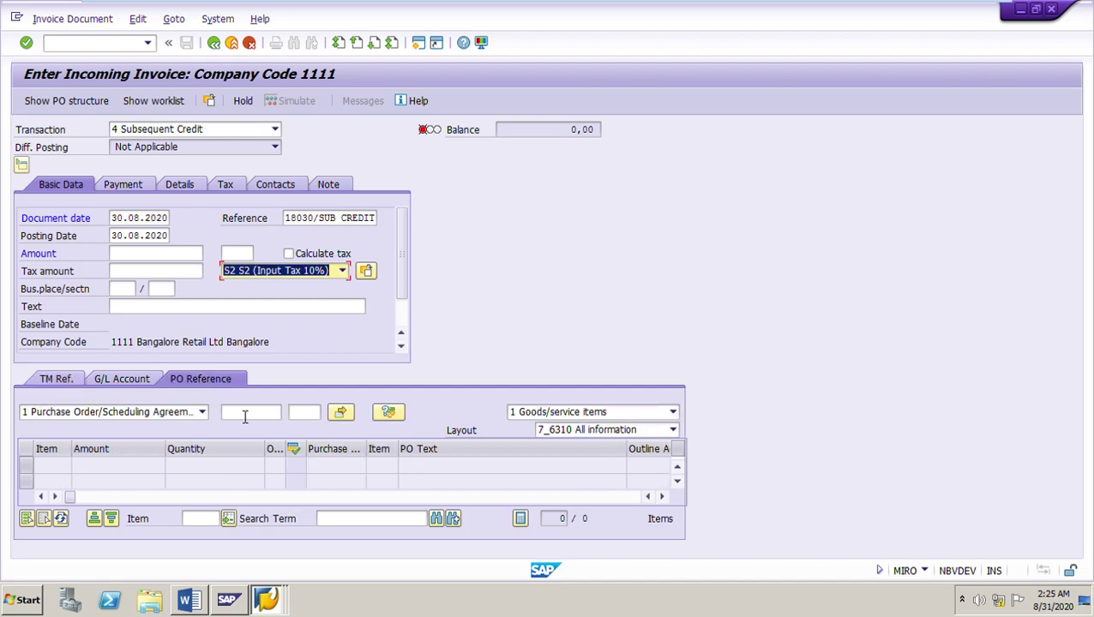
{"action": "left_click", "coordinate": [242, 411]}
{"action": "type", "text": "45"}
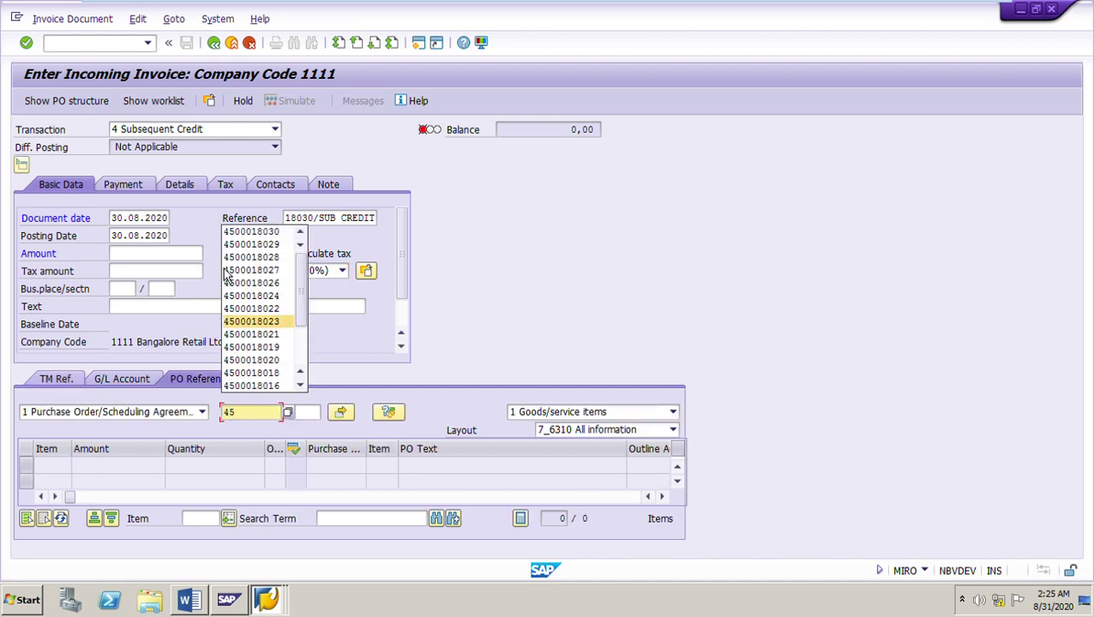
{"action": "left_click", "coordinate": [276, 233]}
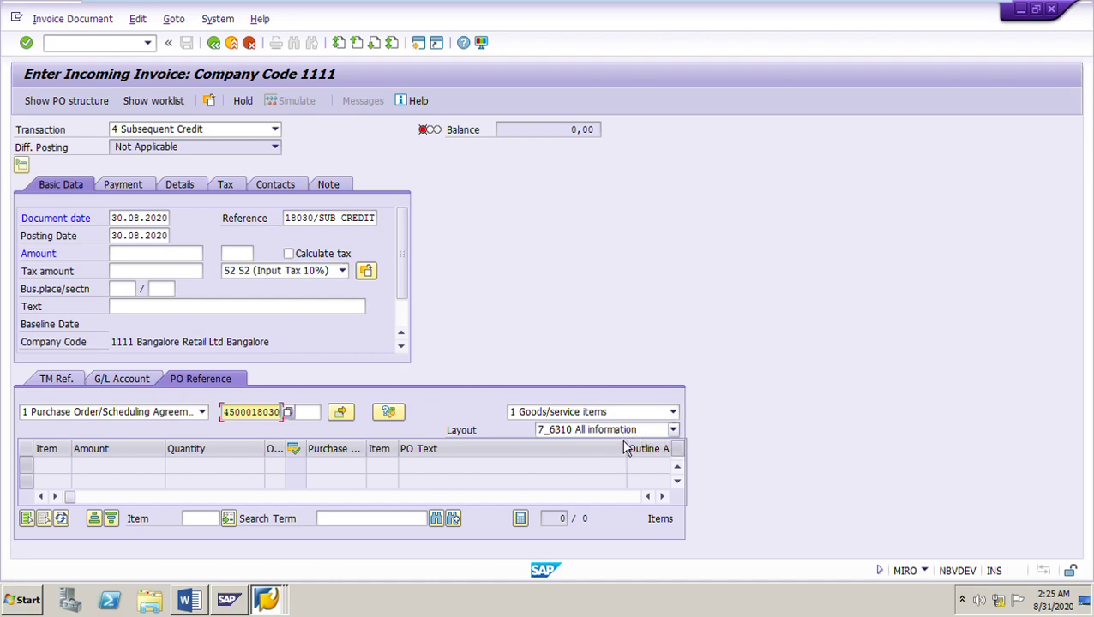
{"action": "key", "text": "Return"}
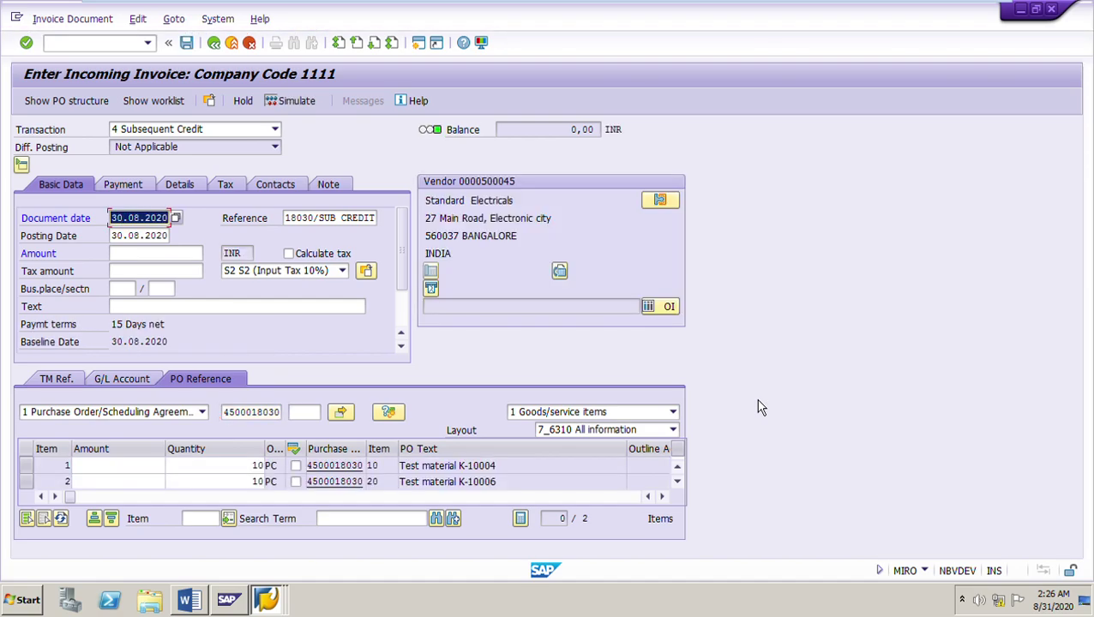
- Examine the proposed quantities and the amount fields of both purchase order items in the invoice
{"action": "left_click", "coordinate": [254, 466]}
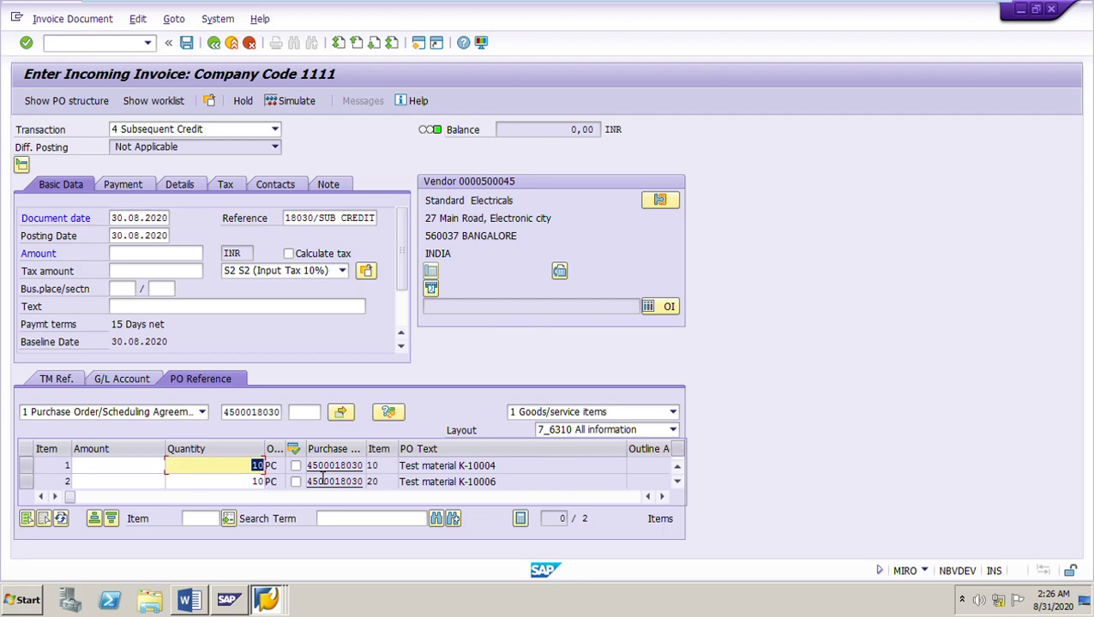
{"action": "double_click", "coordinate": [250, 482]}
{"action": "left_click", "coordinate": [129, 468]}
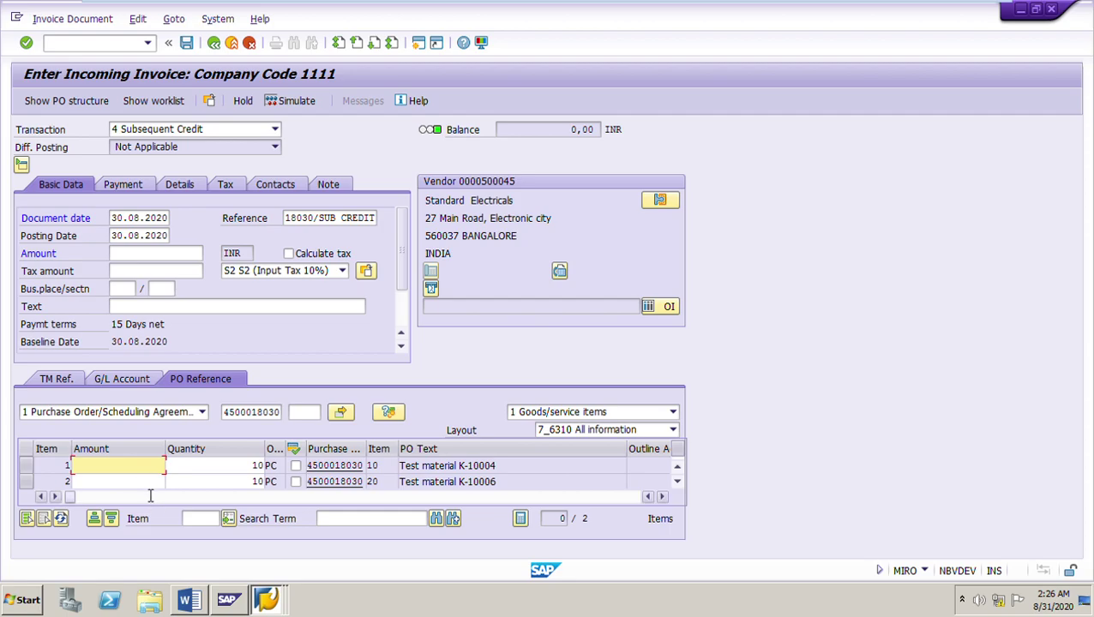
{"action": "left_click", "coordinate": [137, 483]}
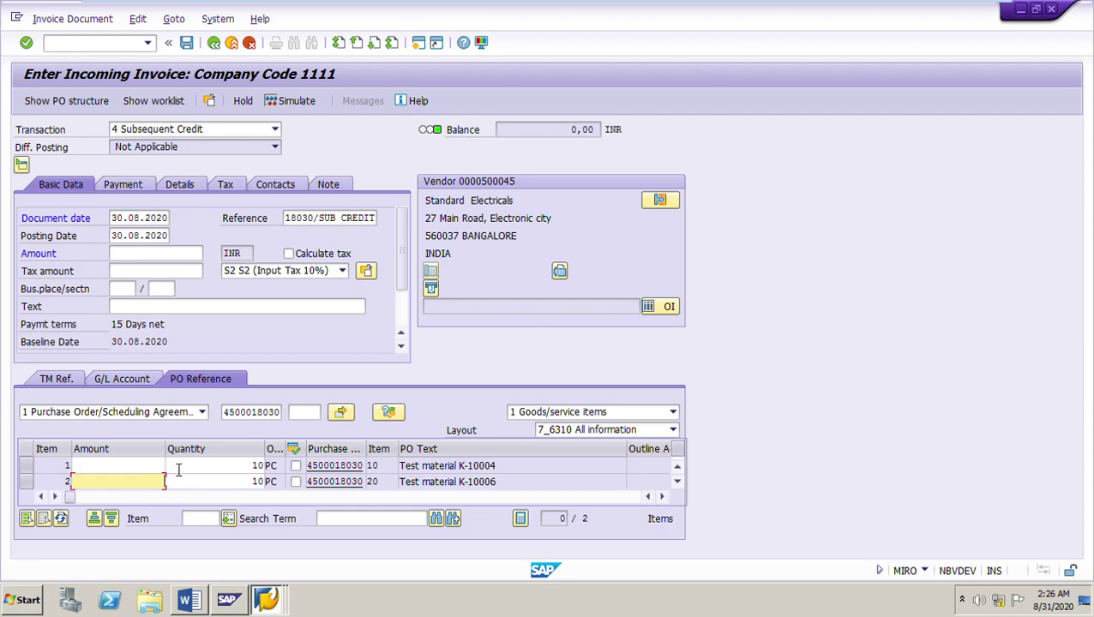
{"action": "left_click", "coordinate": [159, 466]}
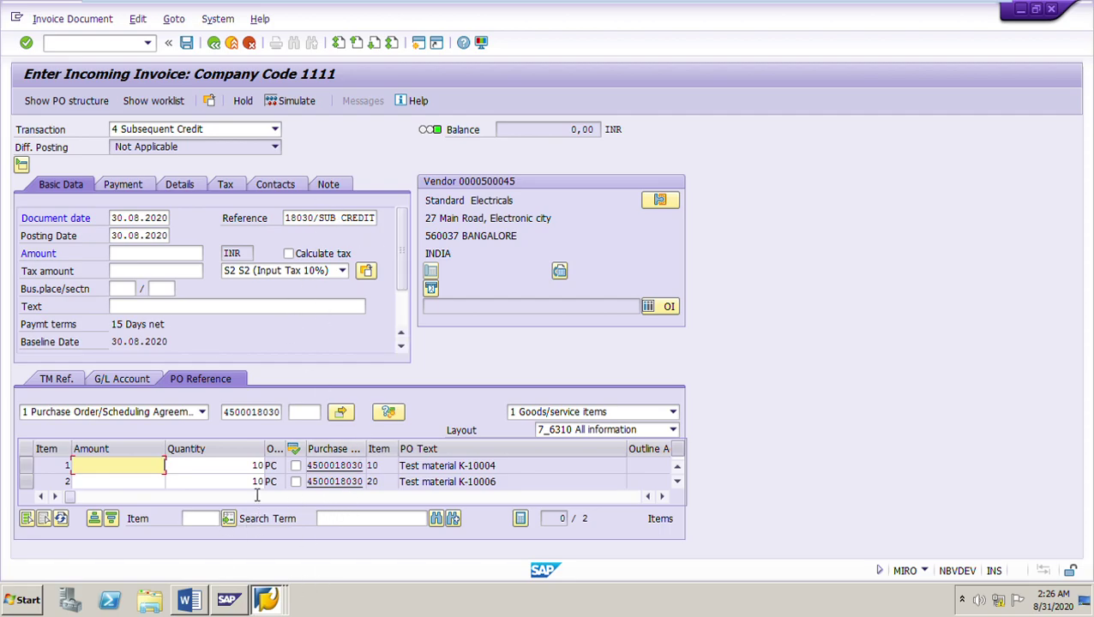
{"action": "left_click", "coordinate": [155, 482]}
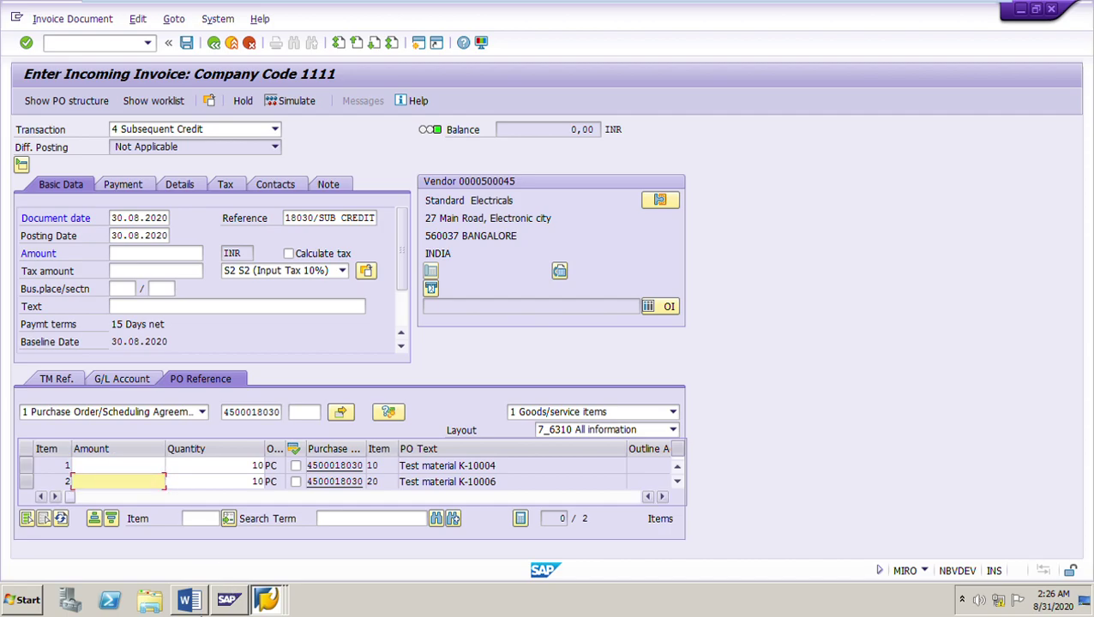
- Compare item 20's goods receipt and invoice receipt amounts in the purchase order history, and return to the incoming invoice
{"action": "left_click", "coordinate": [266, 600]}
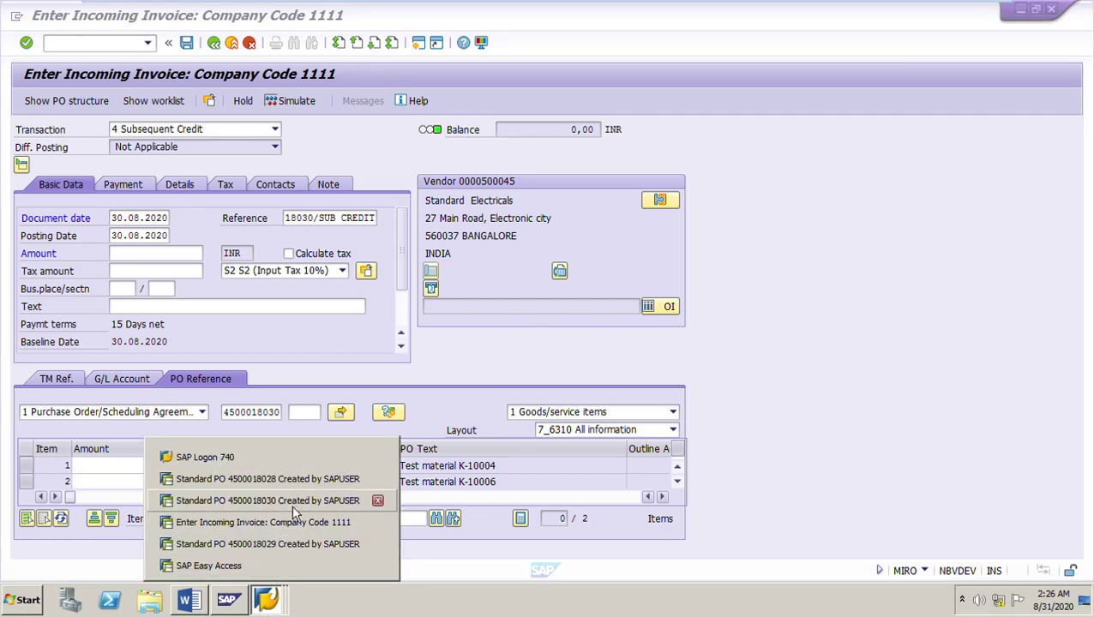
{"action": "left_click", "coordinate": [291, 504]}
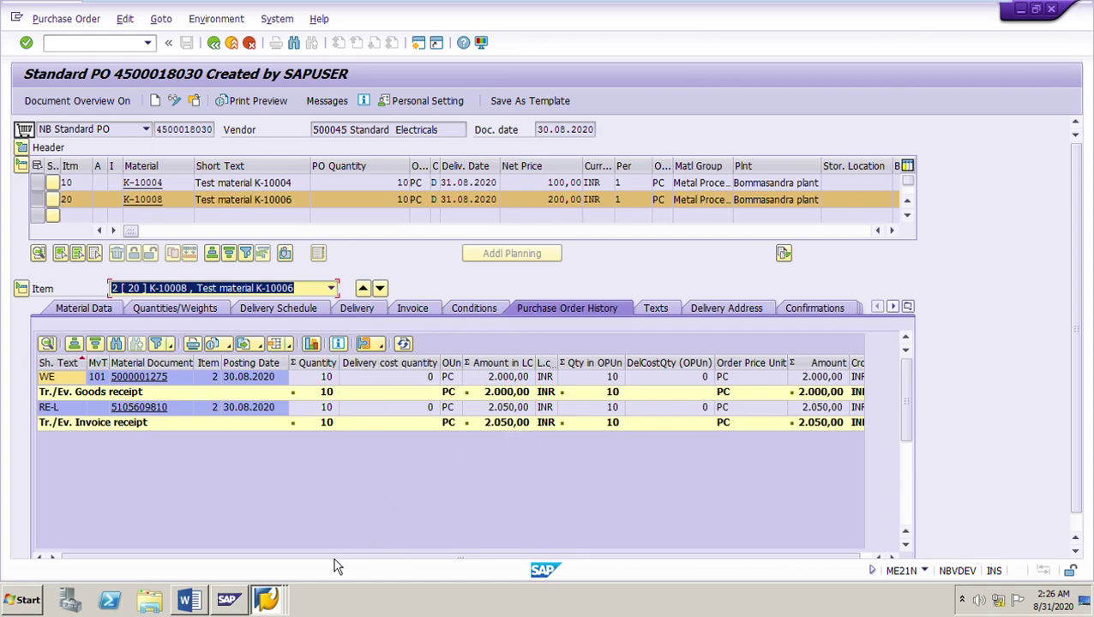
{"action": "left_click", "coordinate": [283, 600]}
{"action": "left_click", "coordinate": [263, 522]}
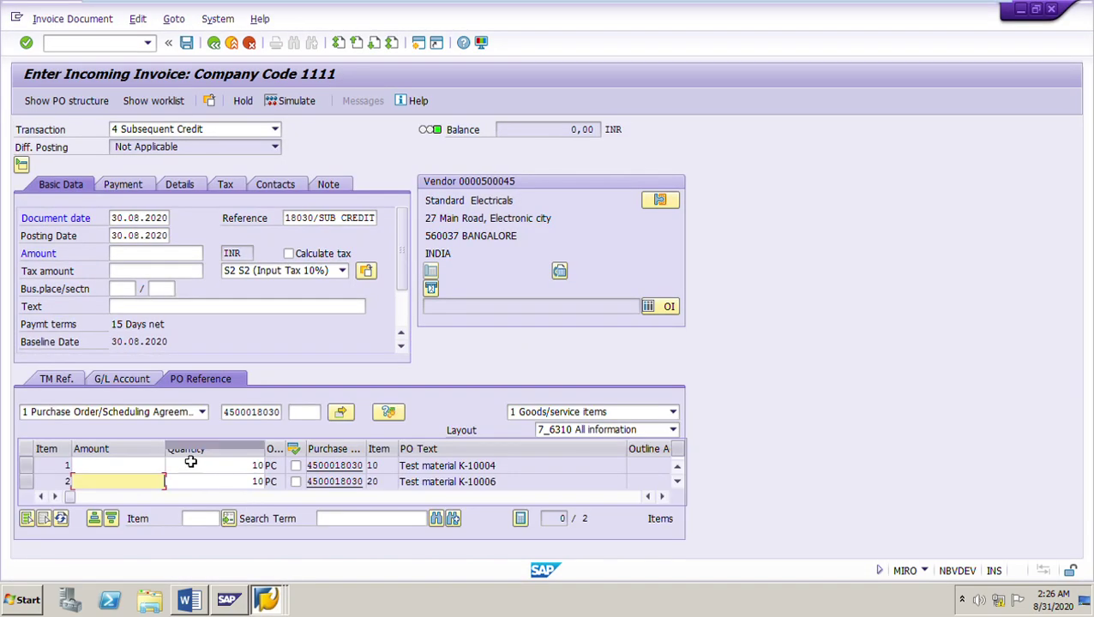
- Enter 50 as the amount for purchase order item 20, leaving item 10's amount empty, and apply the entry
{"action": "left_click", "coordinate": [250, 483]}
{"action": "left_click", "coordinate": [148, 490]}
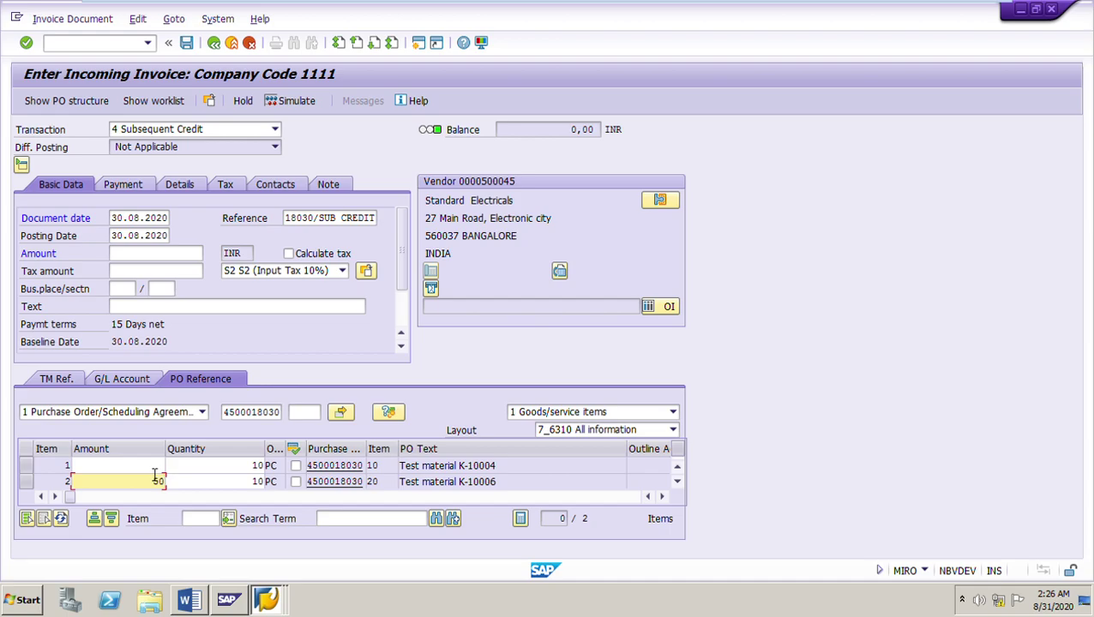
{"action": "left_click", "coordinate": [154, 469]}
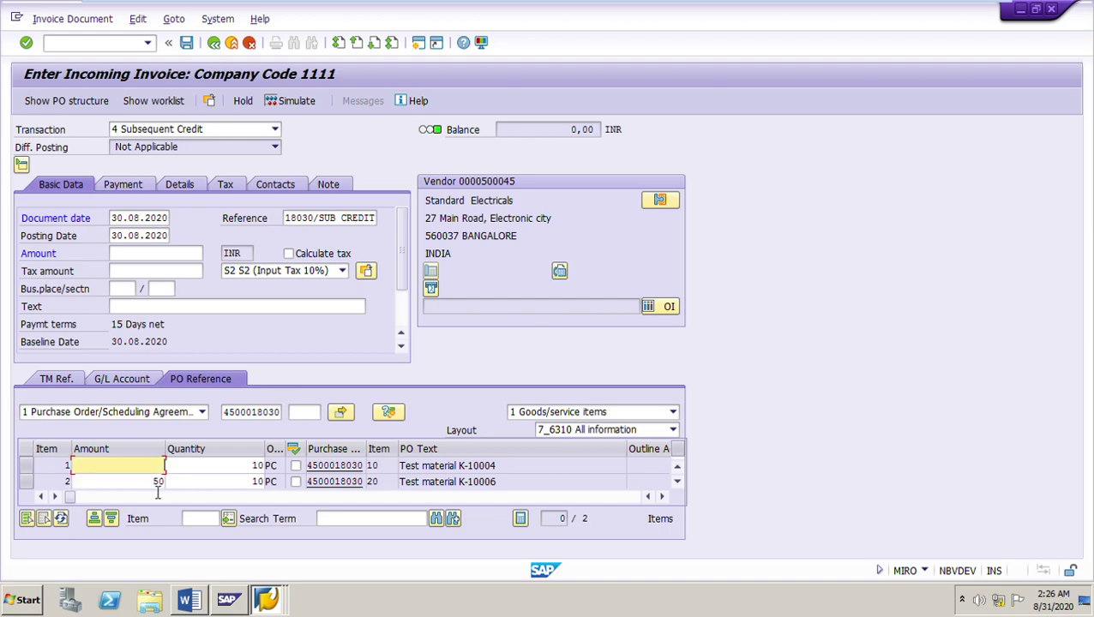
{"action": "left_click", "coordinate": [153, 483]}
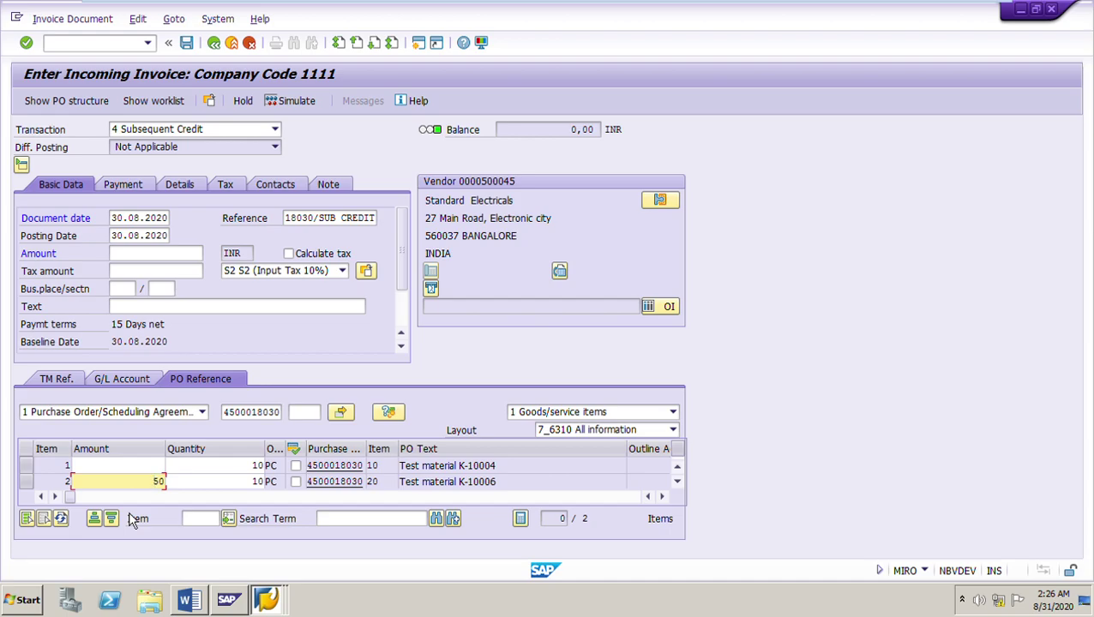
{"action": "double_click", "coordinate": [158, 481]}
{"action": "key", "text": "Return"}
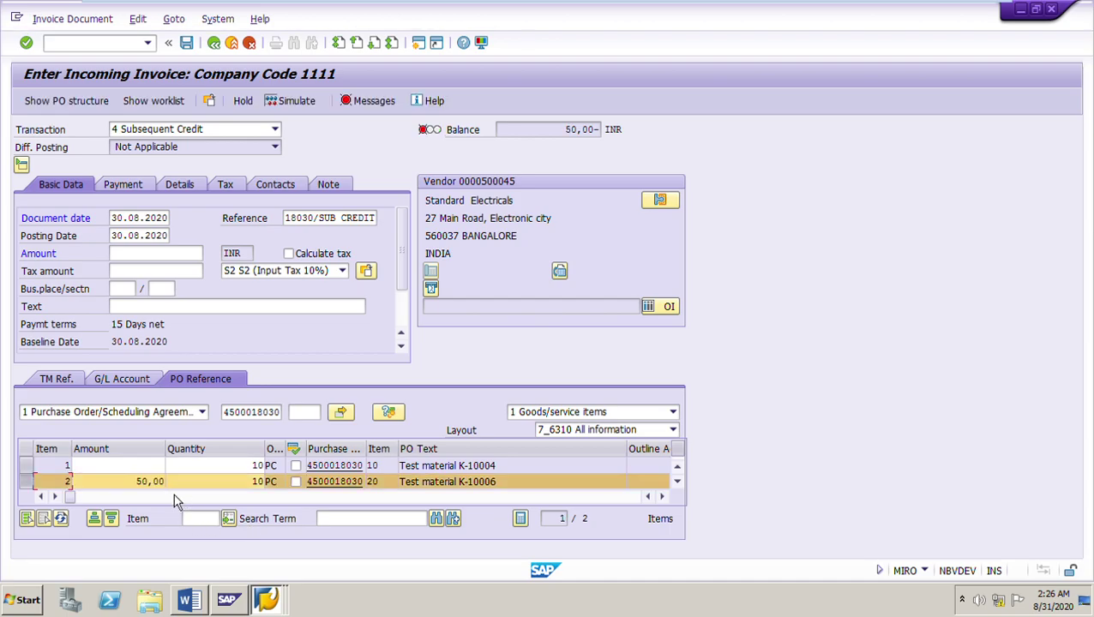
- Turn on automatic tax calculation for the subsequent credit, leaving item 10 unselected, and check the tax amount and balance
{"action": "left_click", "coordinate": [26, 466]}
{"action": "left_click", "coordinate": [26, 465]}
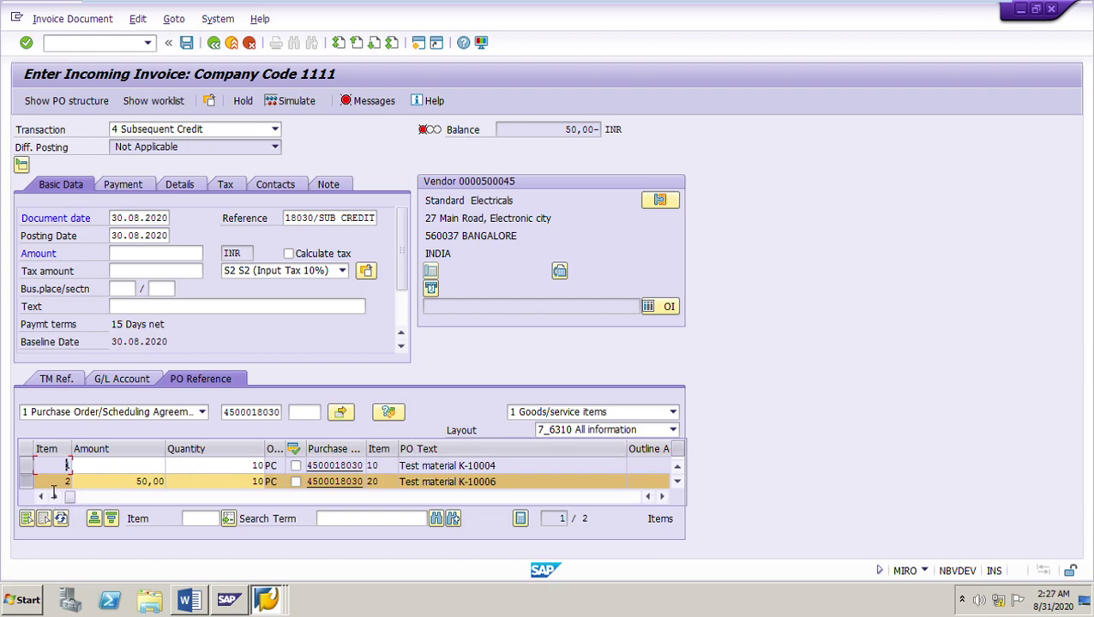
{"action": "left_click_drag", "start_coordinate": [564, 130], "coordinate": [598, 136]}
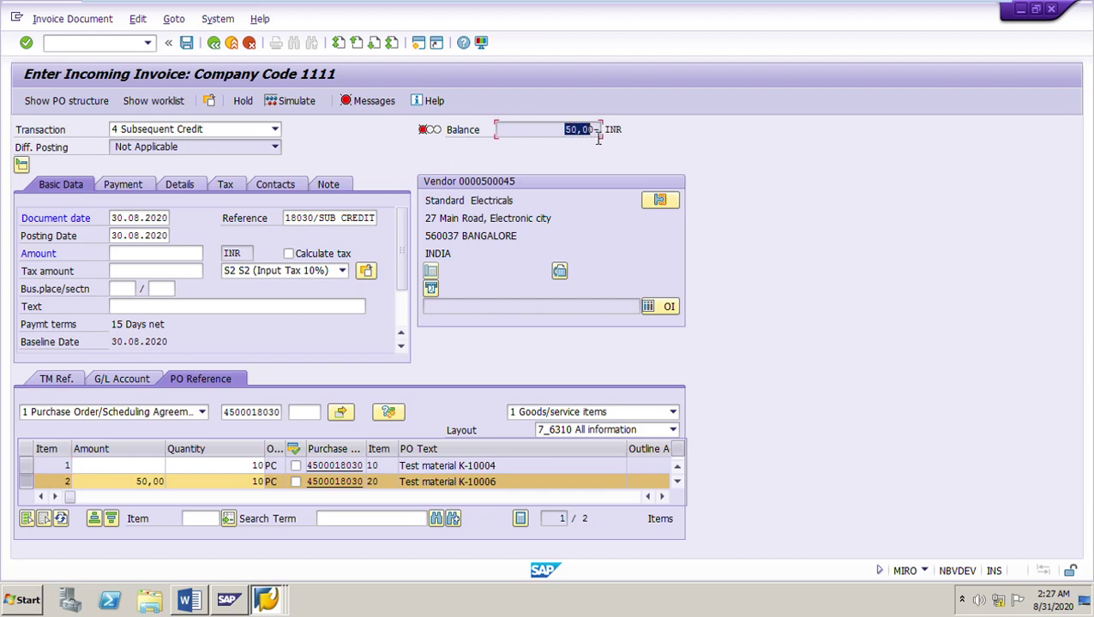
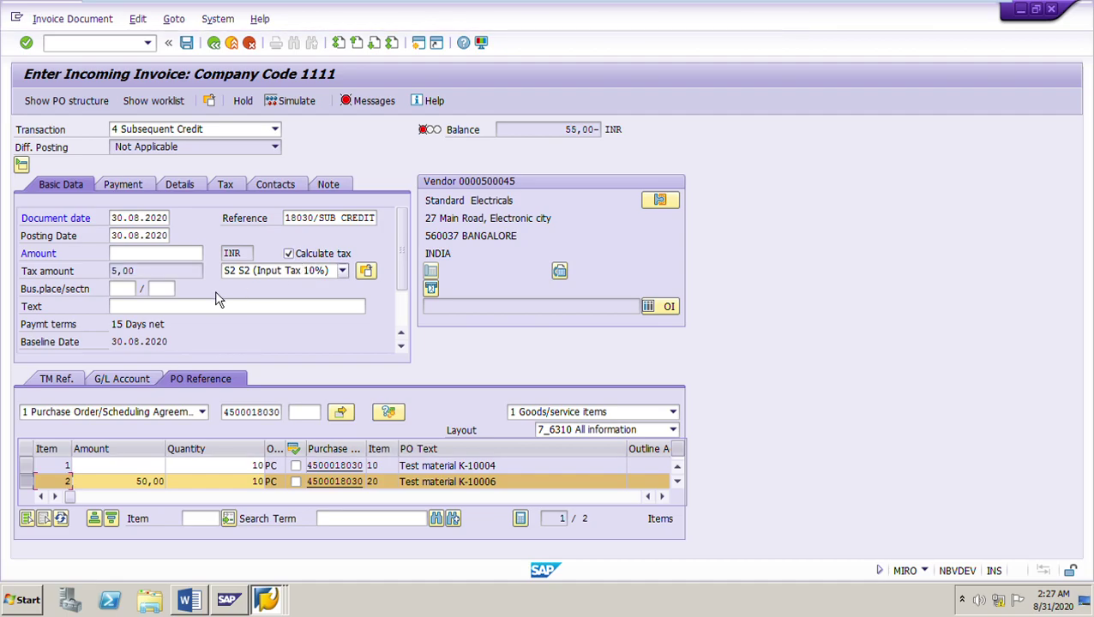
{"action": "left_click_drag", "start_coordinate": [152, 273], "coordinate": [9, 276]}
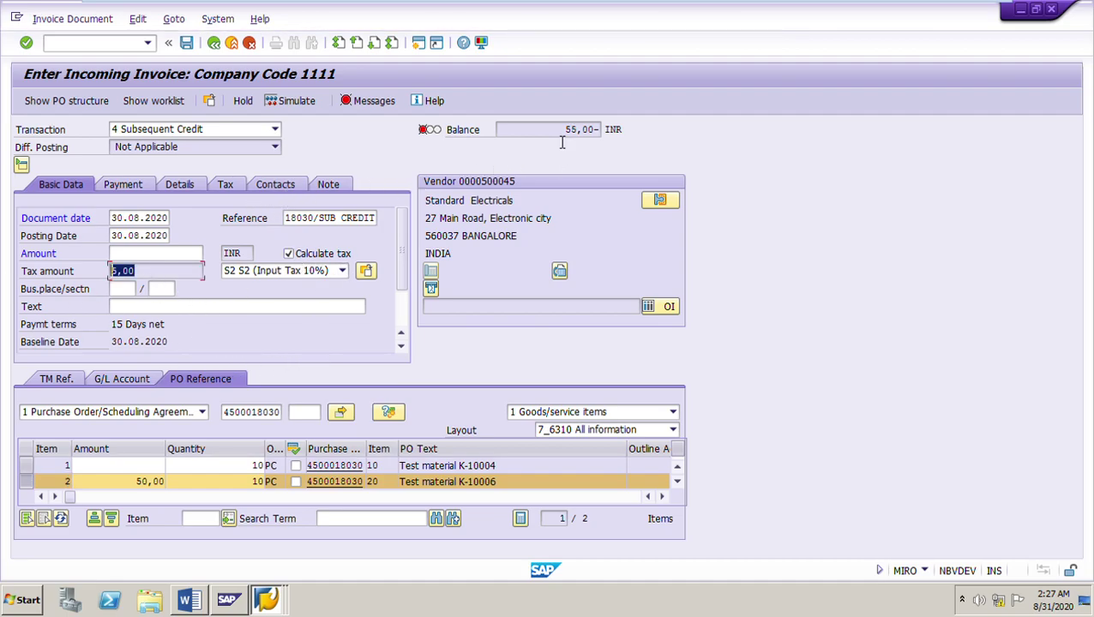
{"action": "left_click_drag", "start_coordinate": [565, 131], "coordinate": [594, 131]}
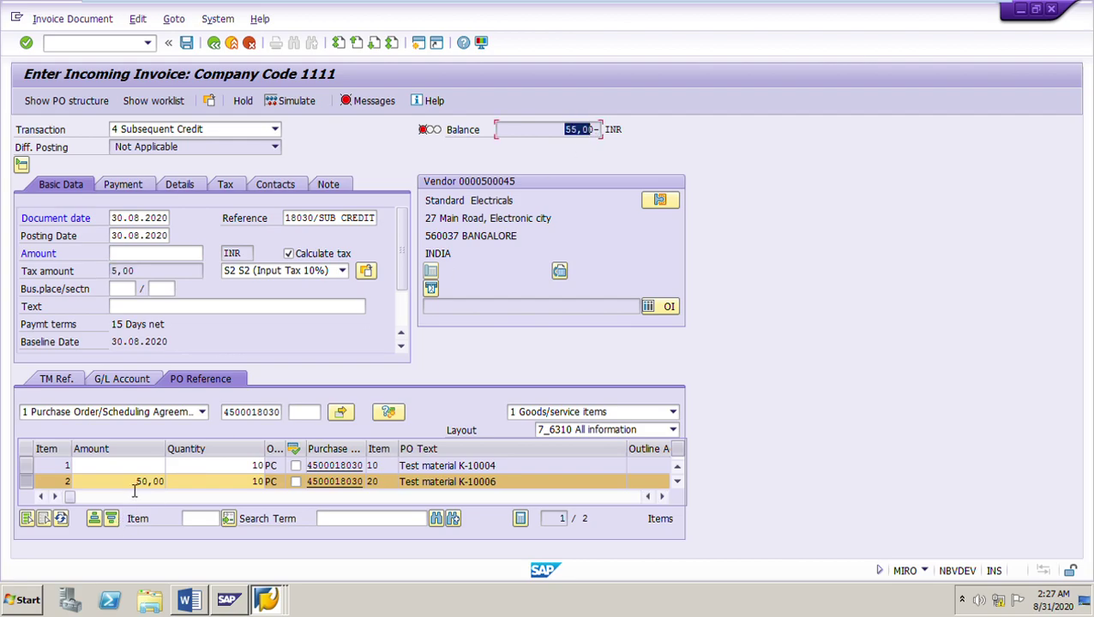
- Set the total amount of the subsequent credit to 55 INR in the basic data and update the balance
{"action": "left_click", "coordinate": [136, 253]}
{"action": "type", "text": "55"}
{"action": "key", "text": "Return"}
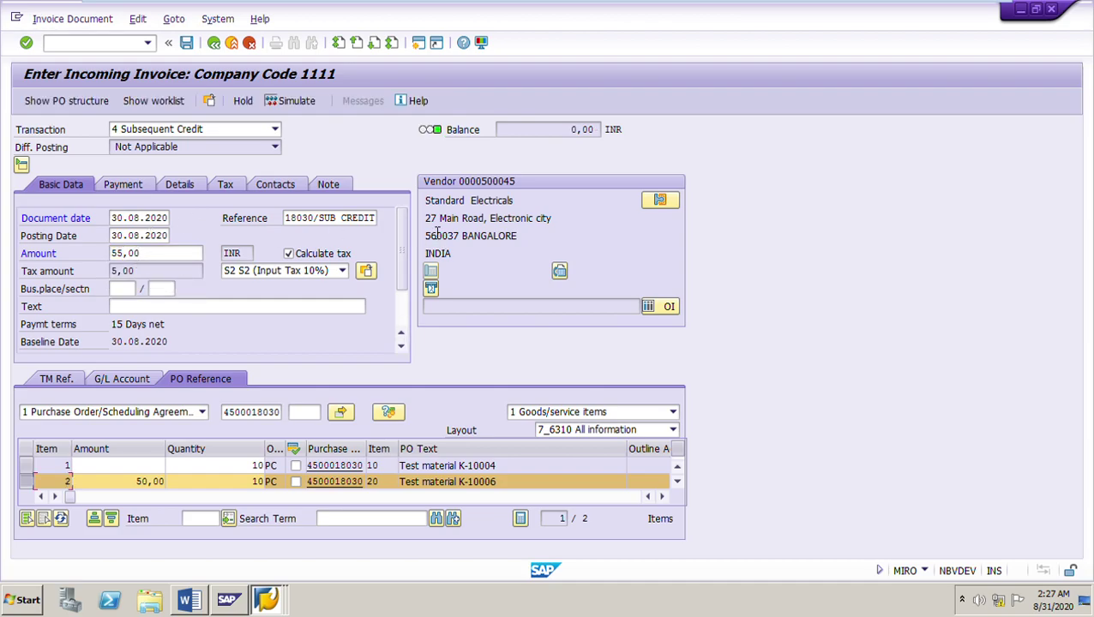
- Simulate the subsequent credit, check the vendor, material and input tax amounts, and return to the invoice entry without posting
{"action": "left_click", "coordinate": [308, 108]}
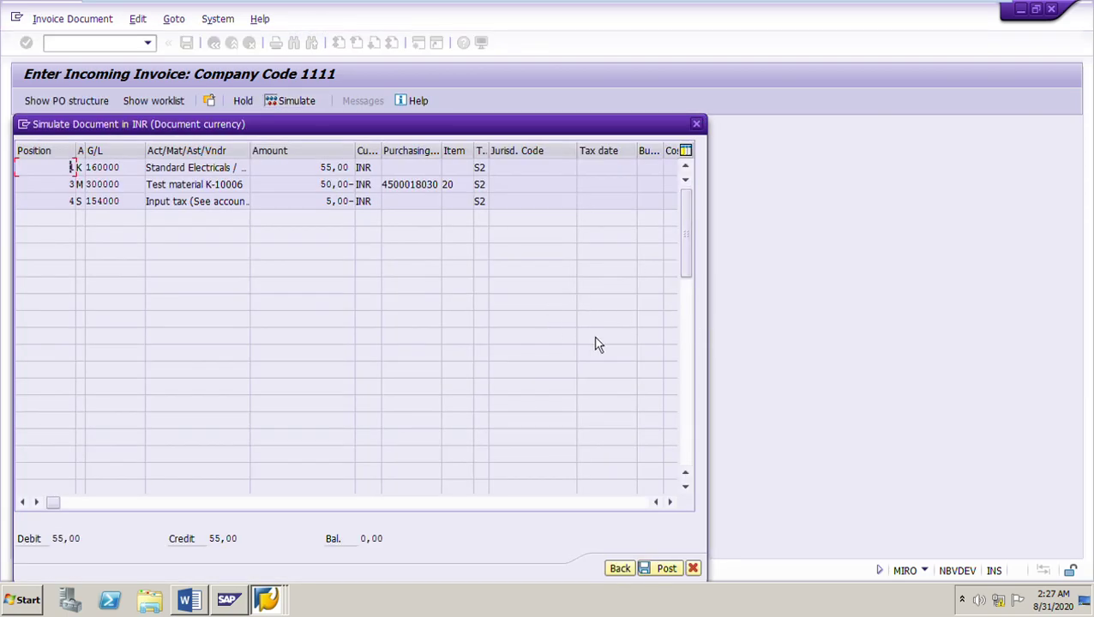
{"action": "left_click", "coordinate": [326, 168]}
{"action": "left_click_drag", "start_coordinate": [319, 169], "coordinate": [364, 178]}
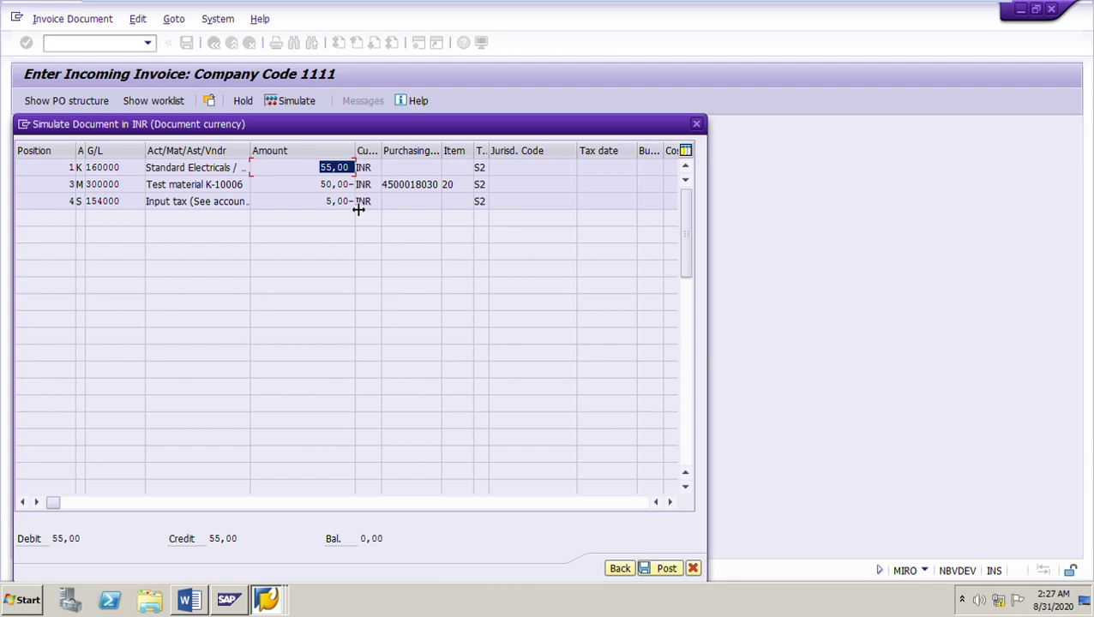
{"action": "left_click_drag", "start_coordinate": [319, 185], "coordinate": [388, 190]}
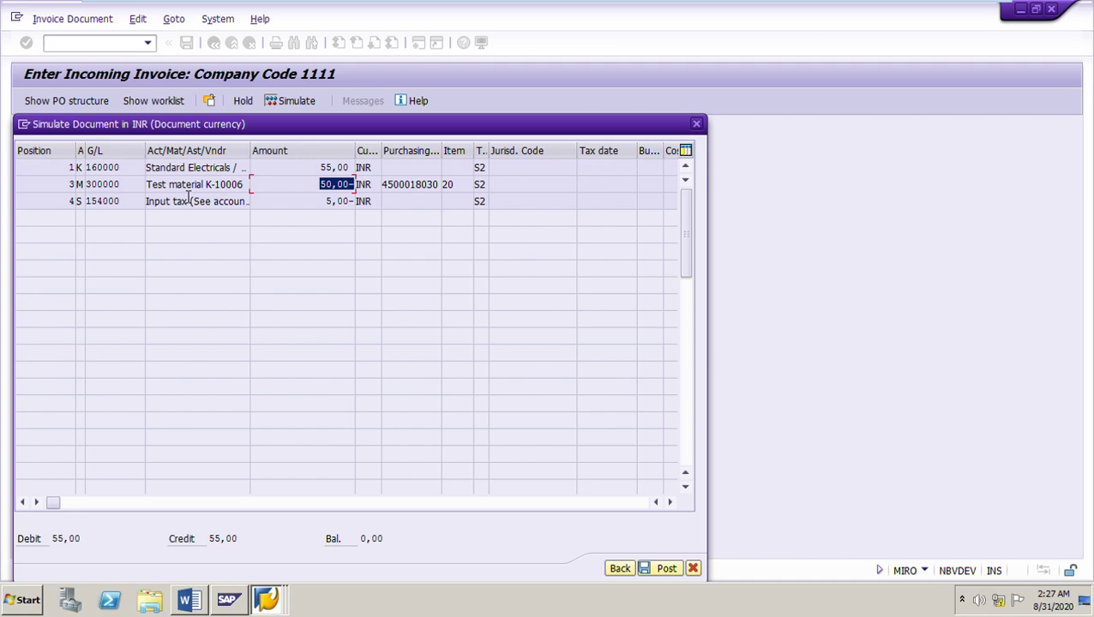
{"action": "left_click", "coordinate": [335, 203]}
{"action": "double_click", "coordinate": [334, 203]}
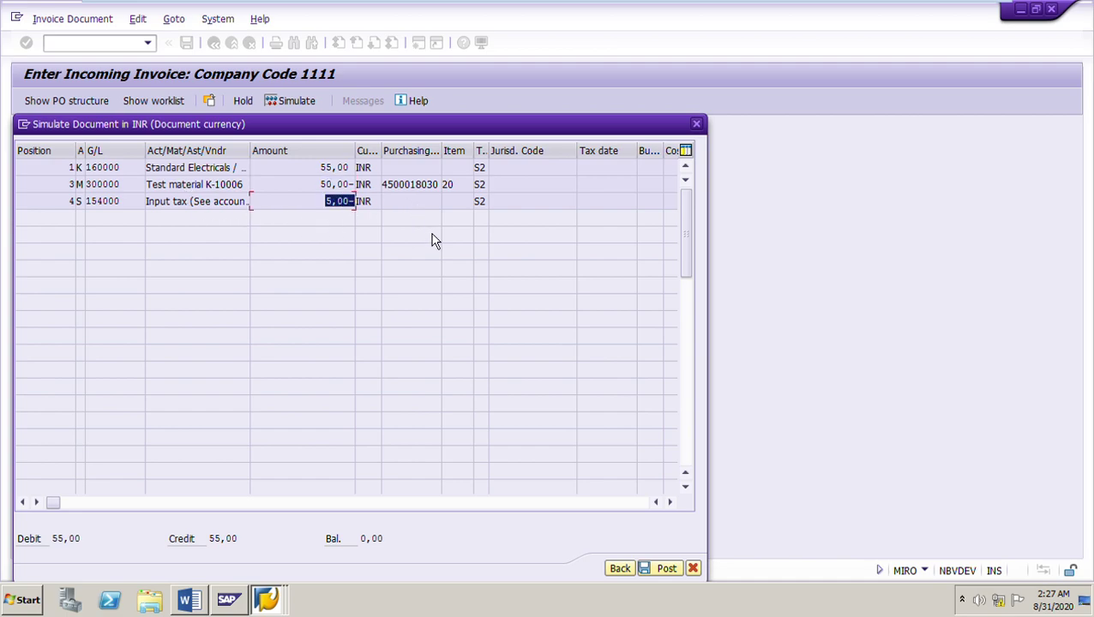
{"action": "left_click", "coordinate": [628, 571]}
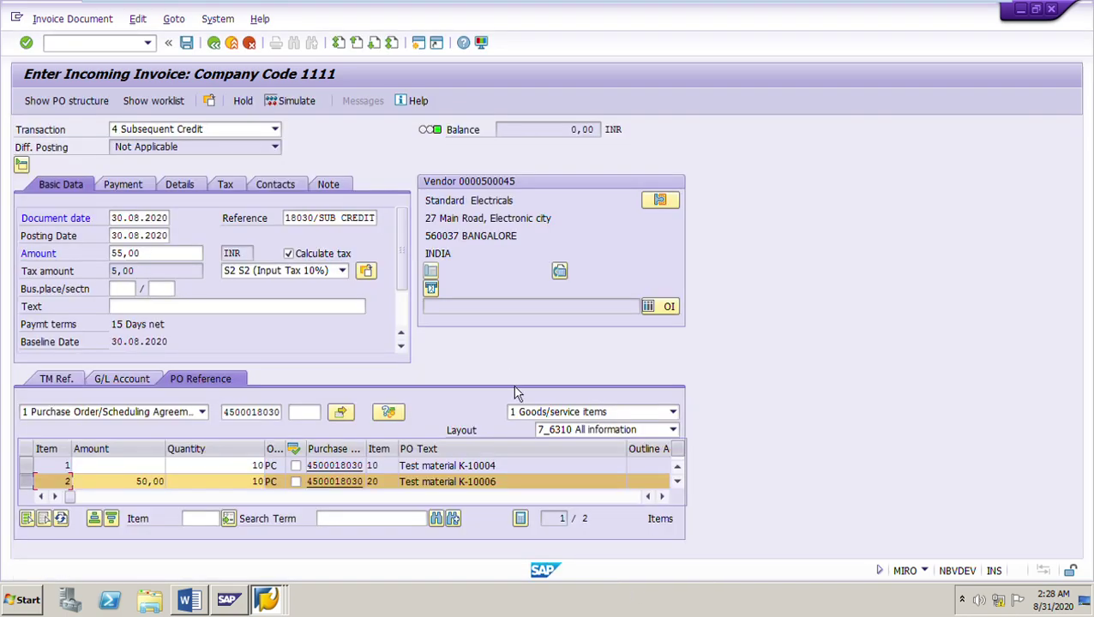
- Switch to the Word exercise and review the simulation step's expected amounts for the vendor, stock and tax accounts
{"action": "left_click", "coordinate": [189, 600]}
{"action": "scroll", "coordinate": [532, 375], "scroll_direction": "down", "scroll_amount": 5}
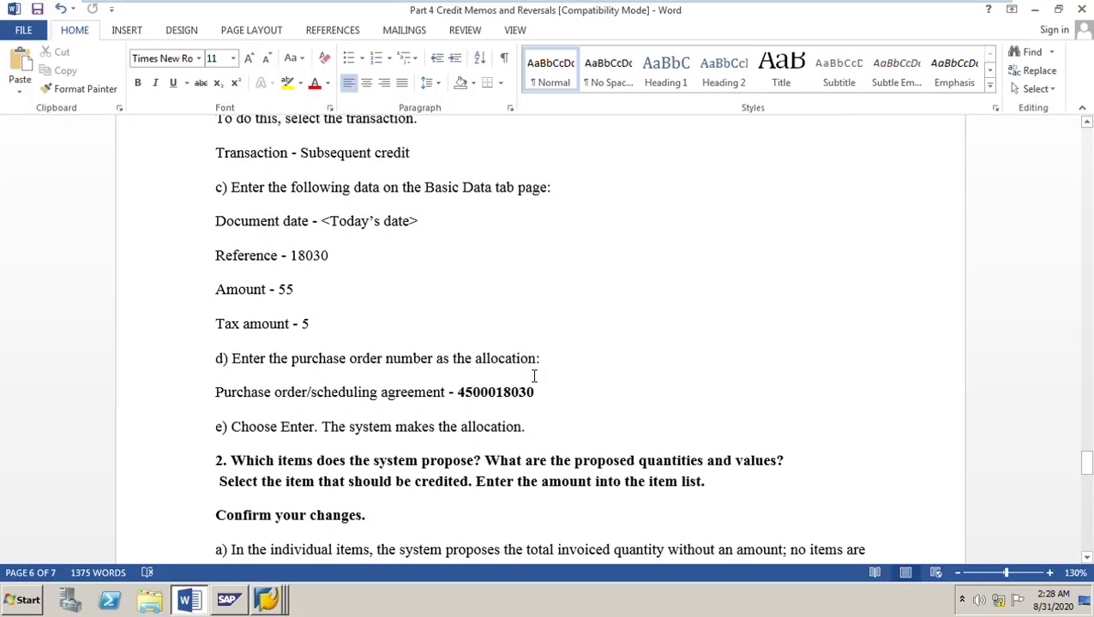
{"action": "scroll", "coordinate": [530, 390], "scroll_direction": "down", "scroll_amount": 2}
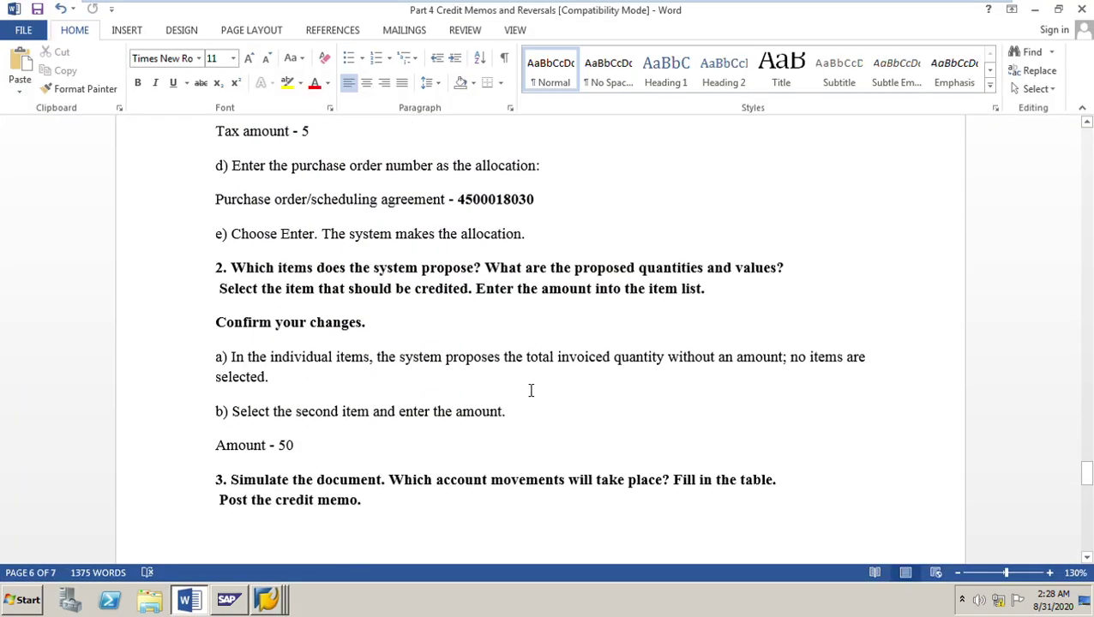
{"action": "scroll", "coordinate": [530, 390], "scroll_direction": "down", "scroll_amount": 10}
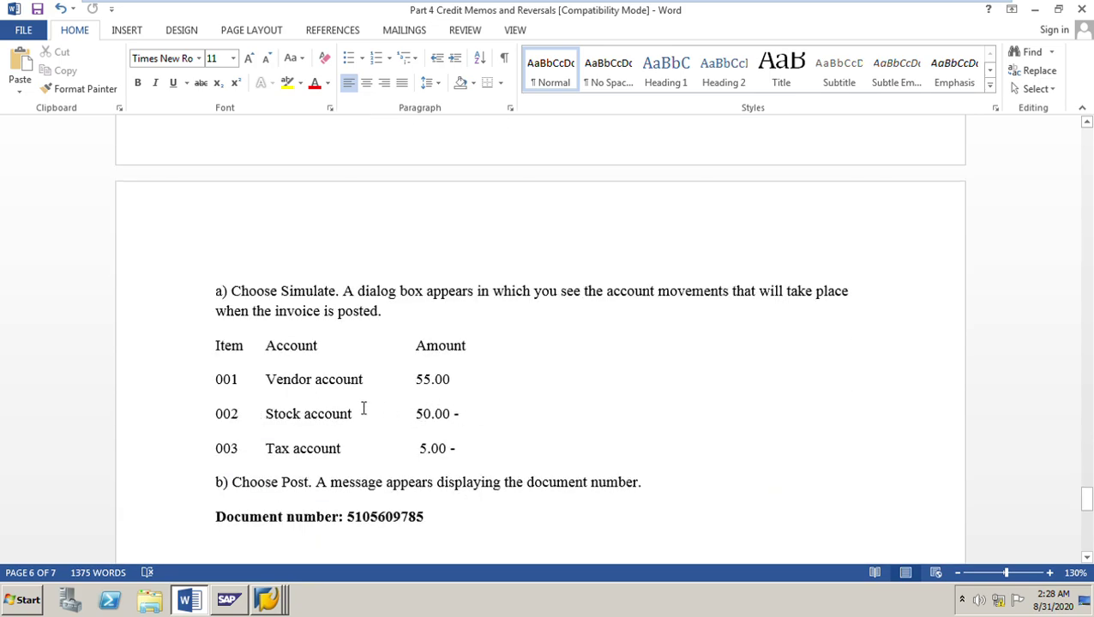
{"action": "left_click_drag", "start_coordinate": [420, 388], "coordinate": [481, 383]}
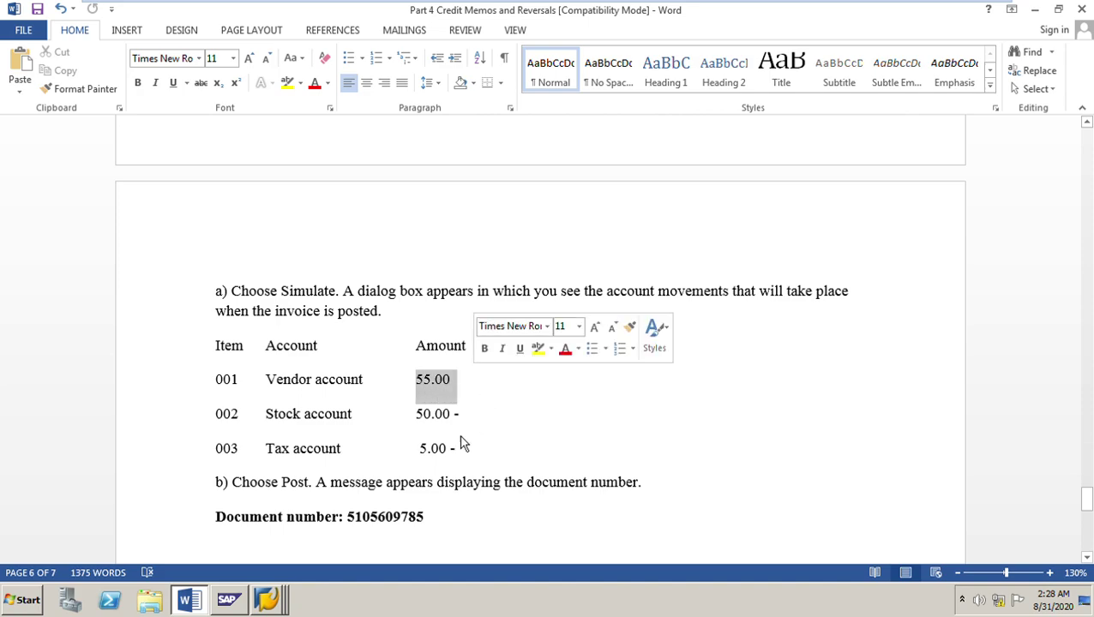
{"action": "left_click_drag", "start_coordinate": [418, 422], "coordinate": [469, 420]}
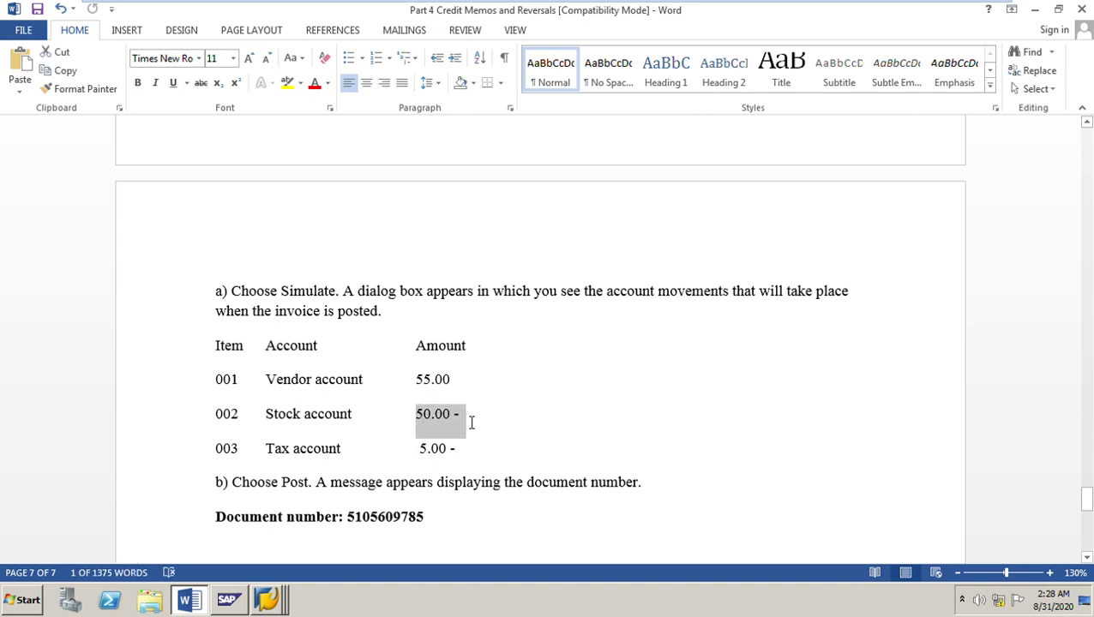
{"action": "left_click_drag", "start_coordinate": [414, 456], "coordinate": [486, 457]}
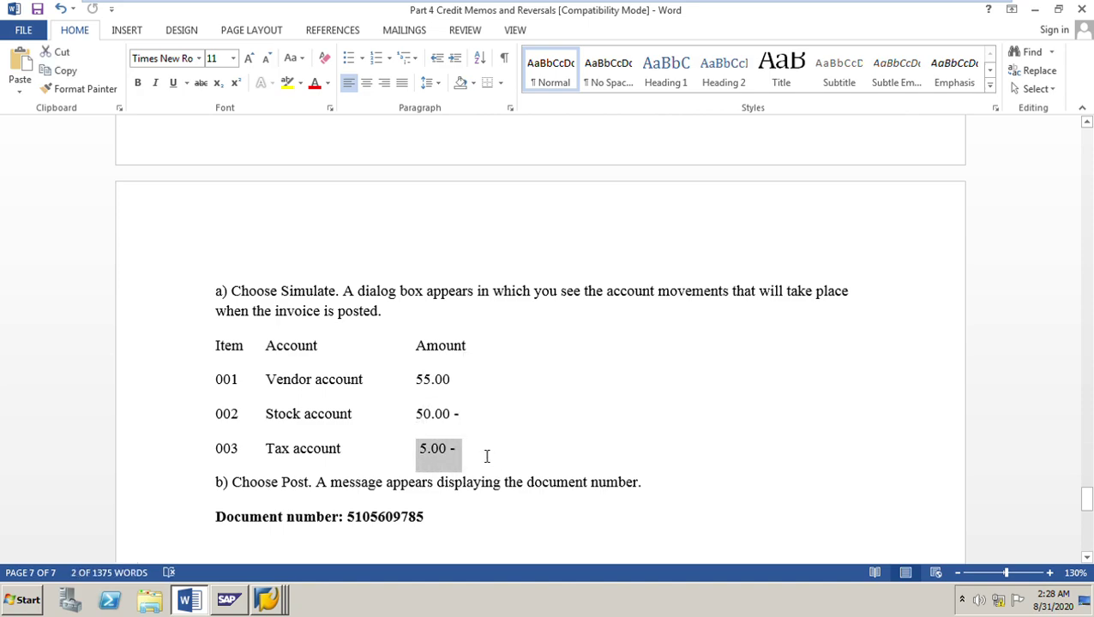
- Return to the incoming invoice in SAP, simulate it again to compare each posting amount with the exercise, and close the simulation
{"action": "left_click", "coordinate": [283, 603]}
{"action": "left_click", "coordinate": [257, 521]}
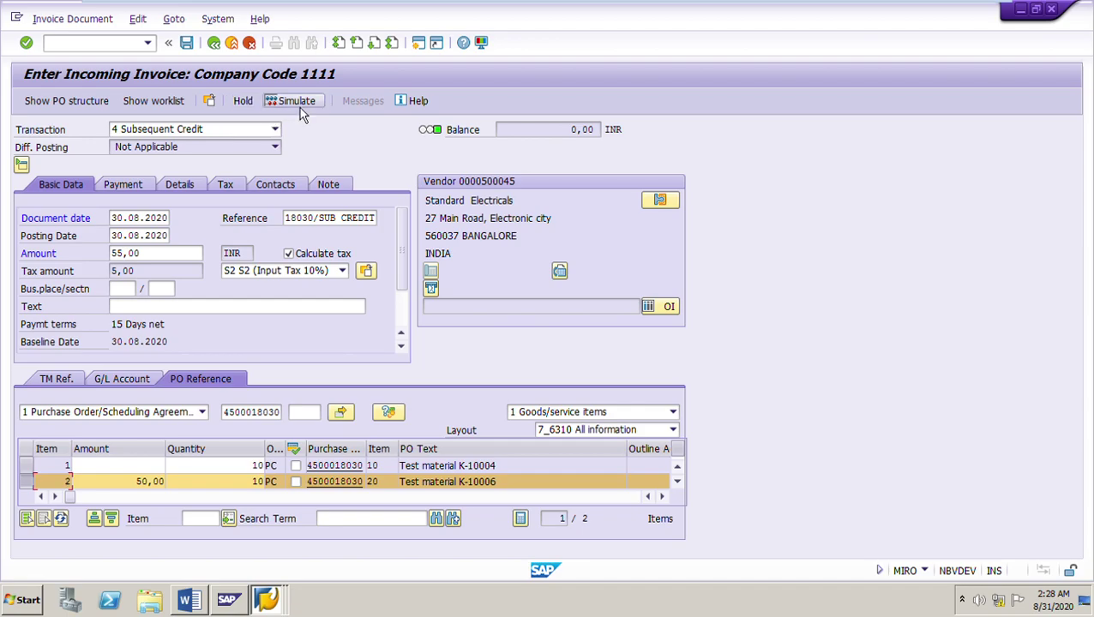
{"action": "left_click", "coordinate": [296, 101]}
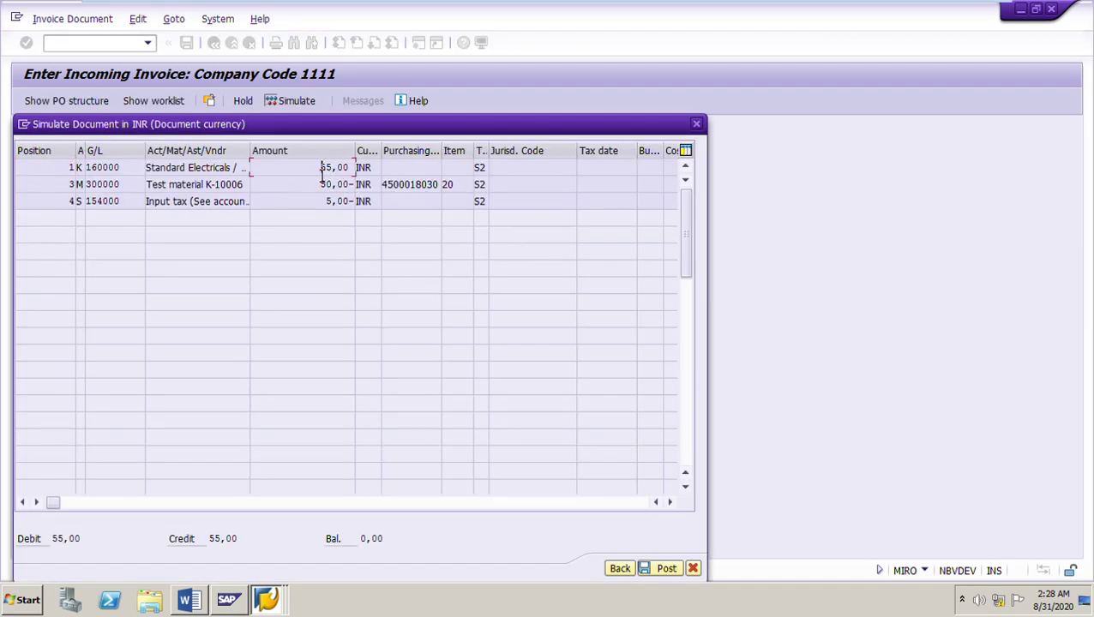
{"action": "left_click_drag", "start_coordinate": [322, 171], "coordinate": [382, 170]}
{"action": "left_click_drag", "start_coordinate": [317, 185], "coordinate": [382, 195]}
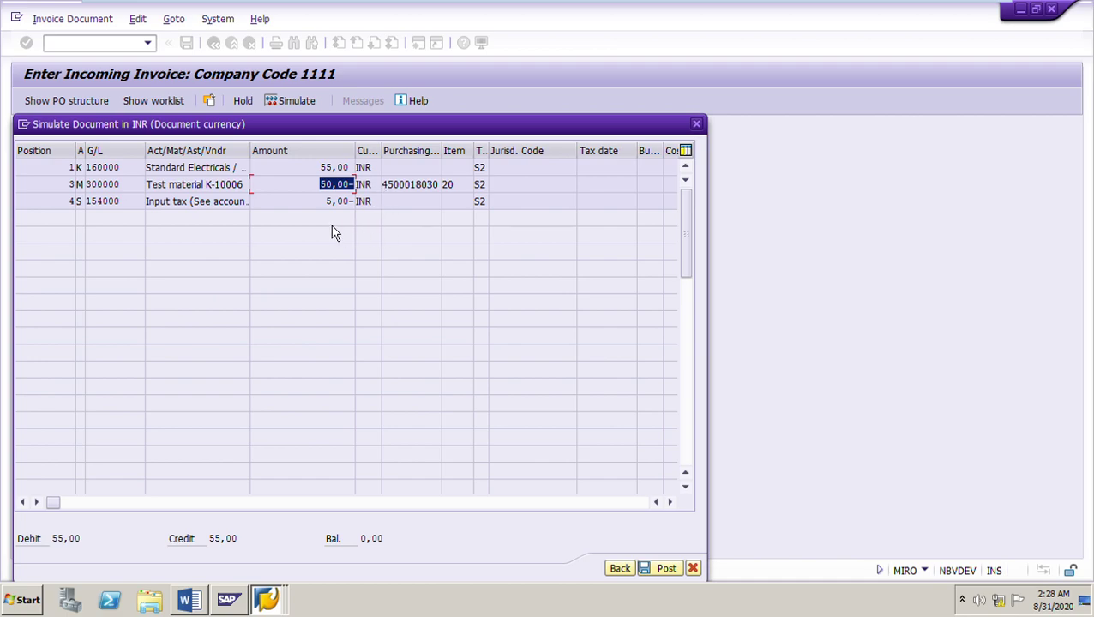
{"action": "left_click_drag", "start_coordinate": [333, 208], "coordinate": [385, 208]}
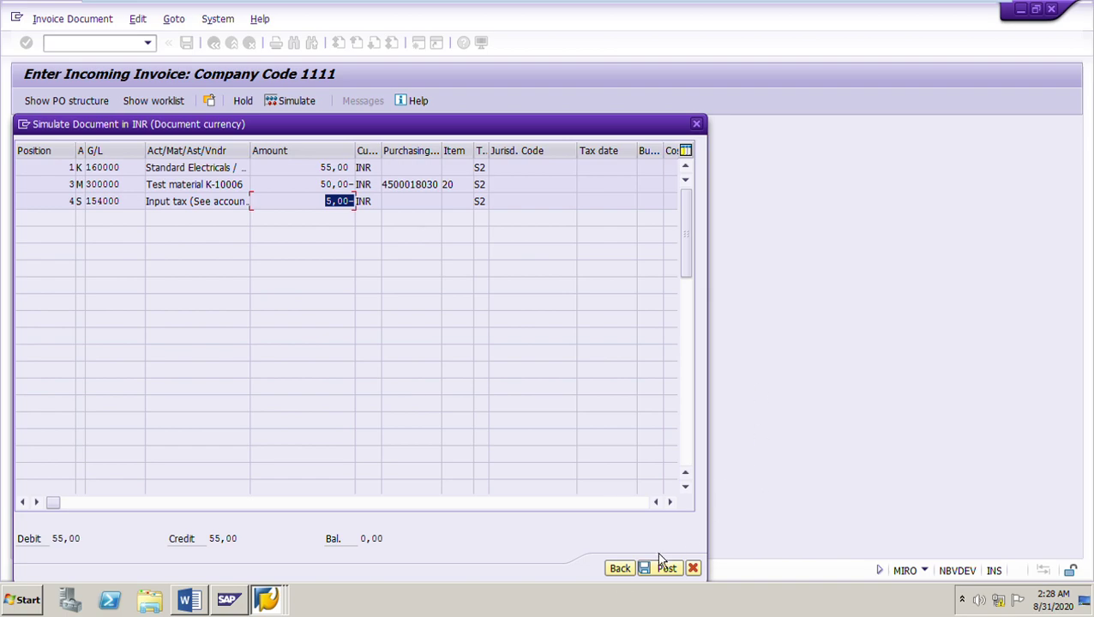
{"action": "left_click", "coordinate": [630, 579]}
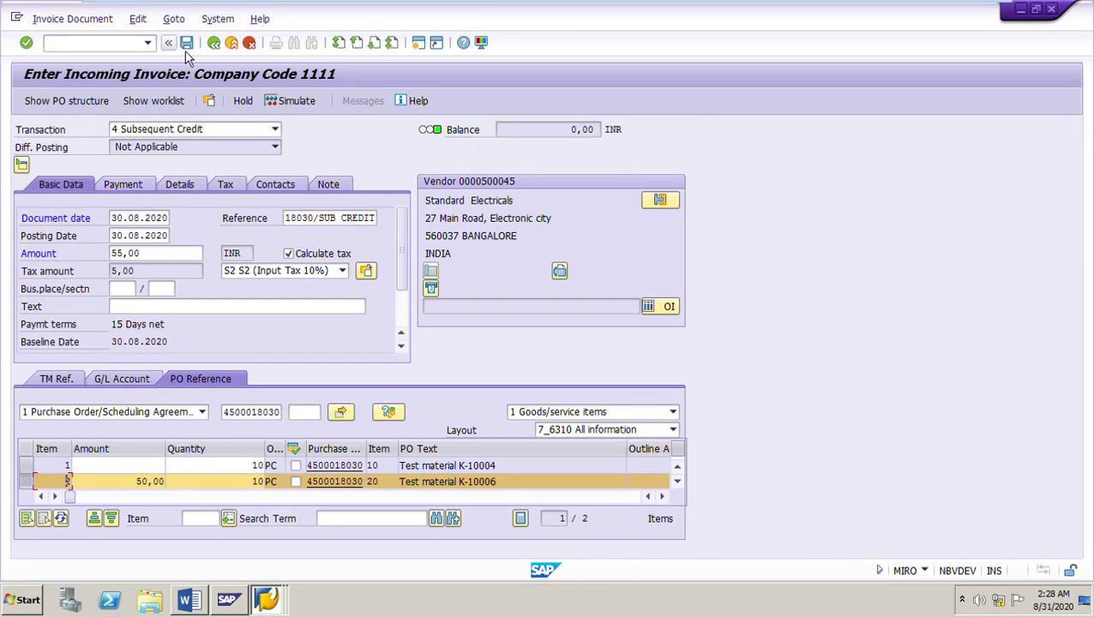
- Post the subsequent credit, check the posting instruction in the Word exercise, and return to the incoming invoice in SAP
{"action": "left_click", "coordinate": [189, 45]}
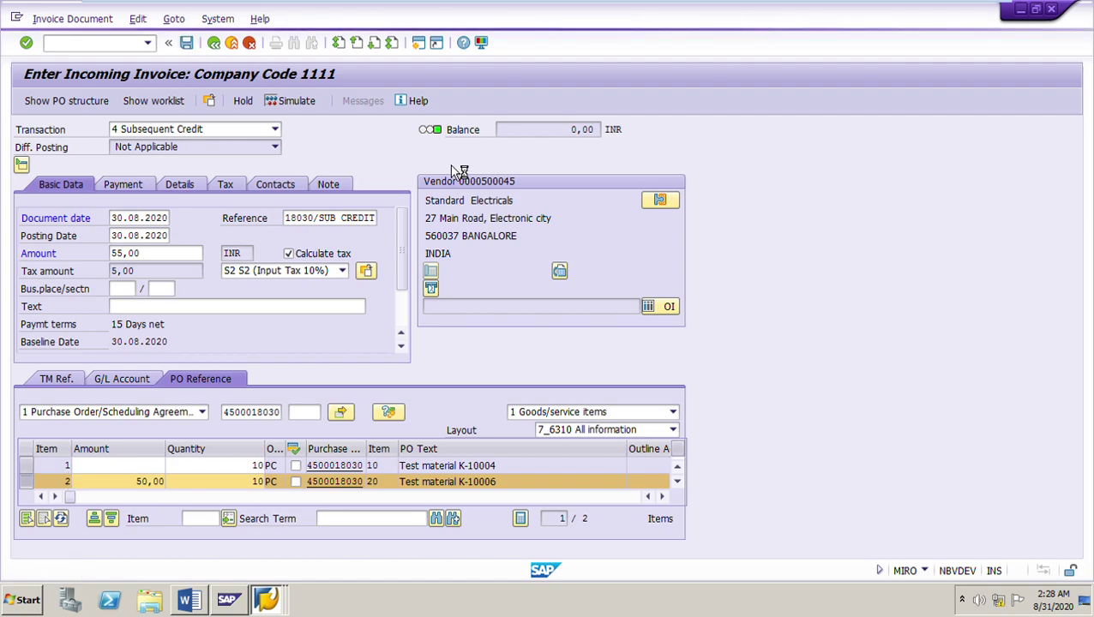
{"action": "left_click", "coordinate": [204, 609]}
{"action": "scroll", "coordinate": [588, 360], "scroll_direction": "down", "scroll_amount": 2}
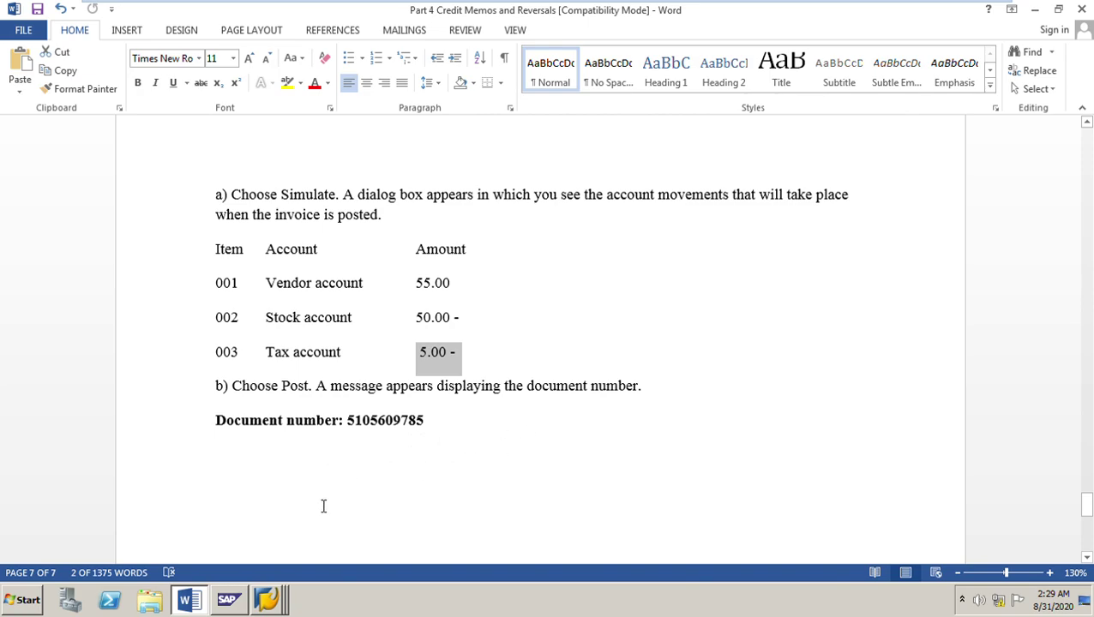
{"action": "mouse_move", "coordinate": [279, 601]}
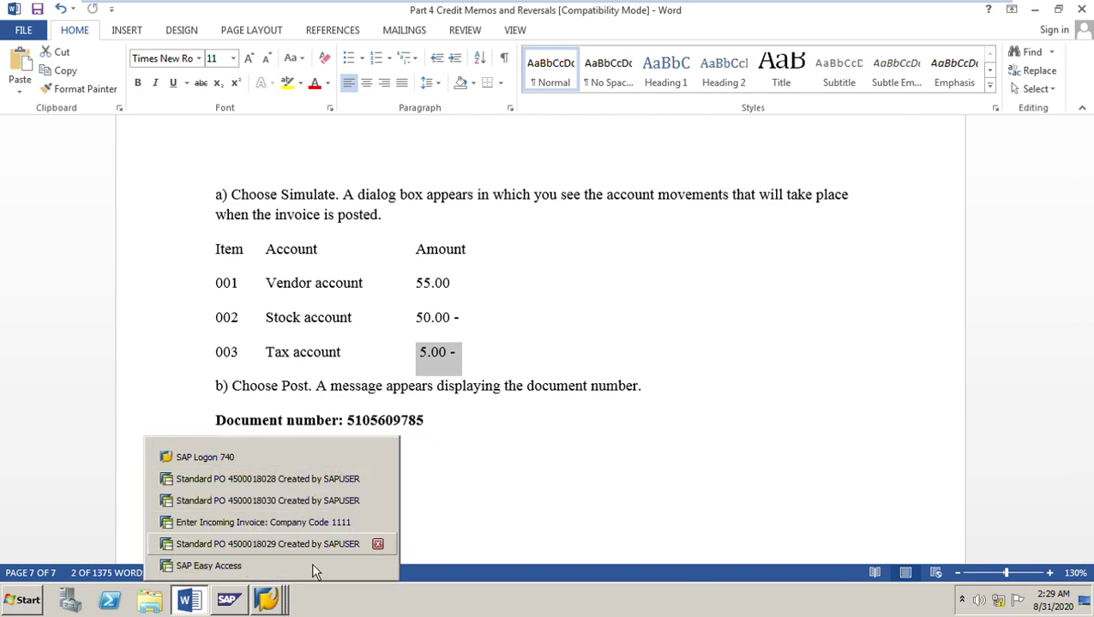
{"action": "left_click", "coordinate": [255, 523]}
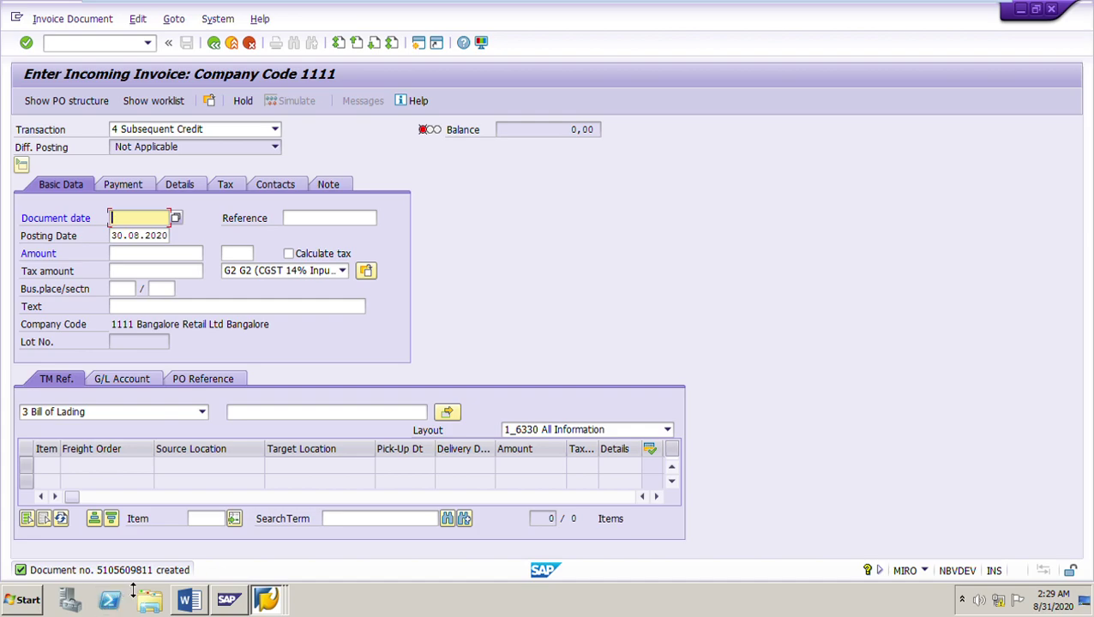
- Switch to the credited purchase order, refresh it by toggling between change and display mode, and open item 10's purchase order history
{"action": "left_click", "coordinate": [255, 605]}
{"action": "left_click", "coordinate": [289, 511]}
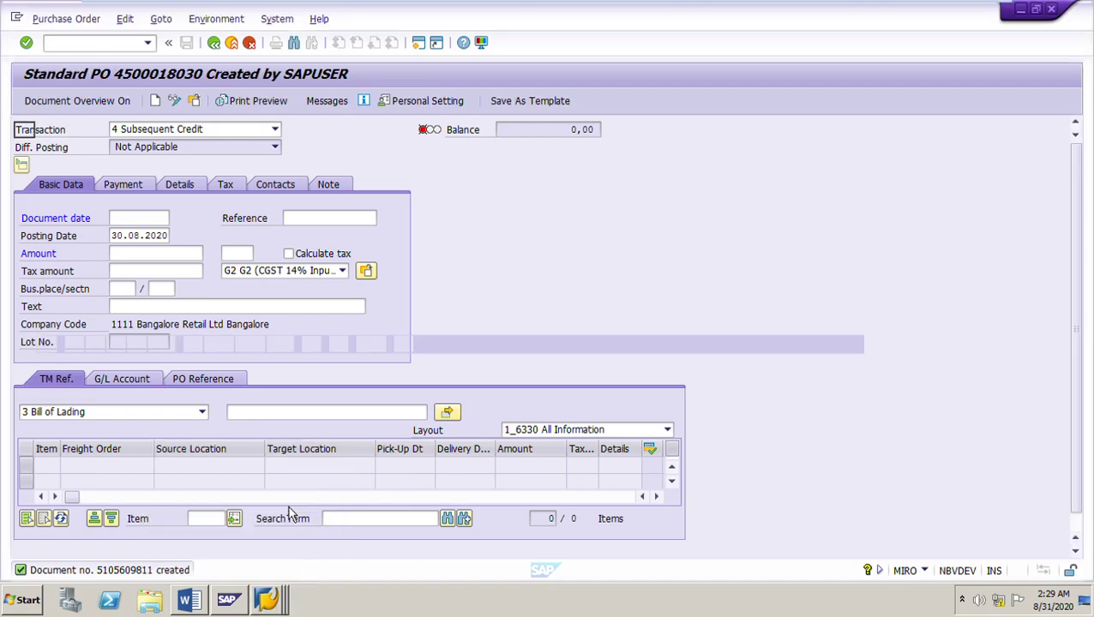
{"action": "left_click", "coordinate": [182, 105]}
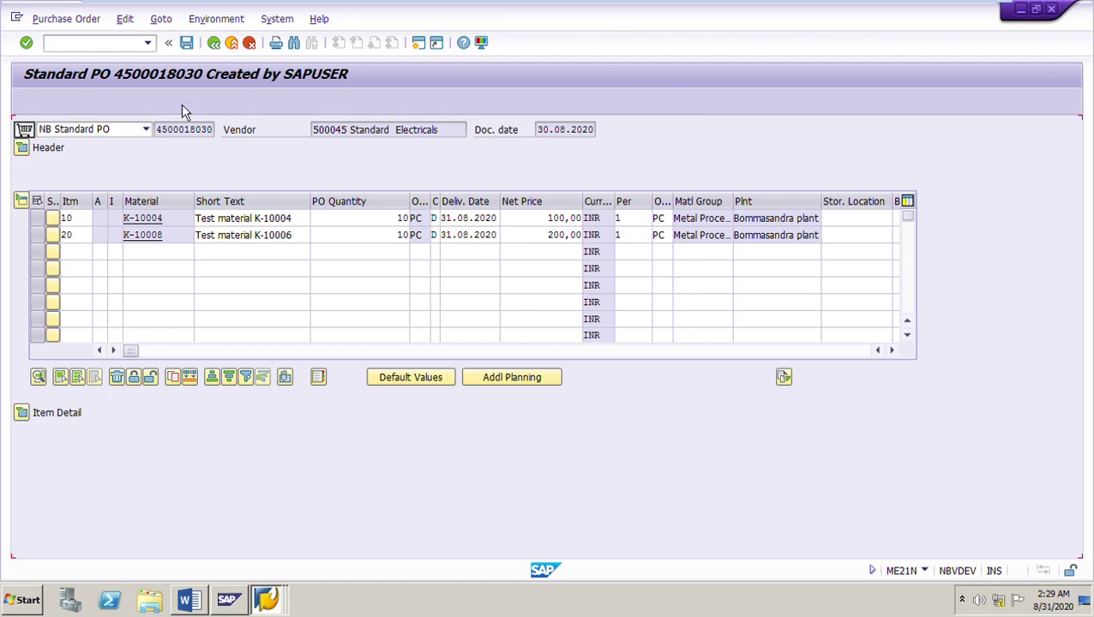
{"action": "left_click", "coordinate": [181, 104]}
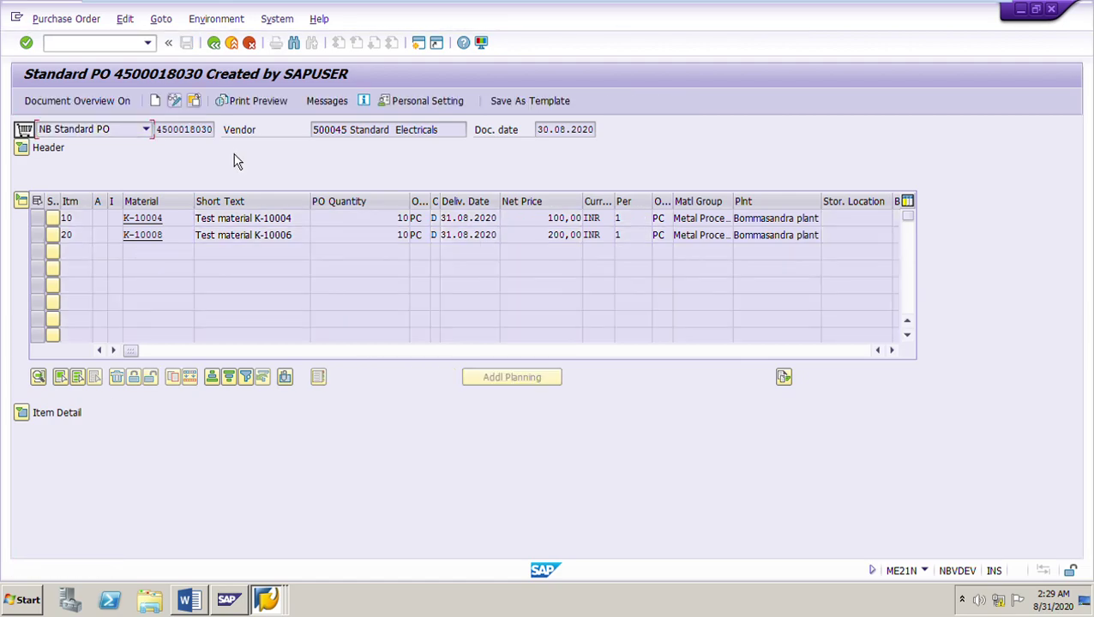
{"action": "left_click", "coordinate": [29, 418]}
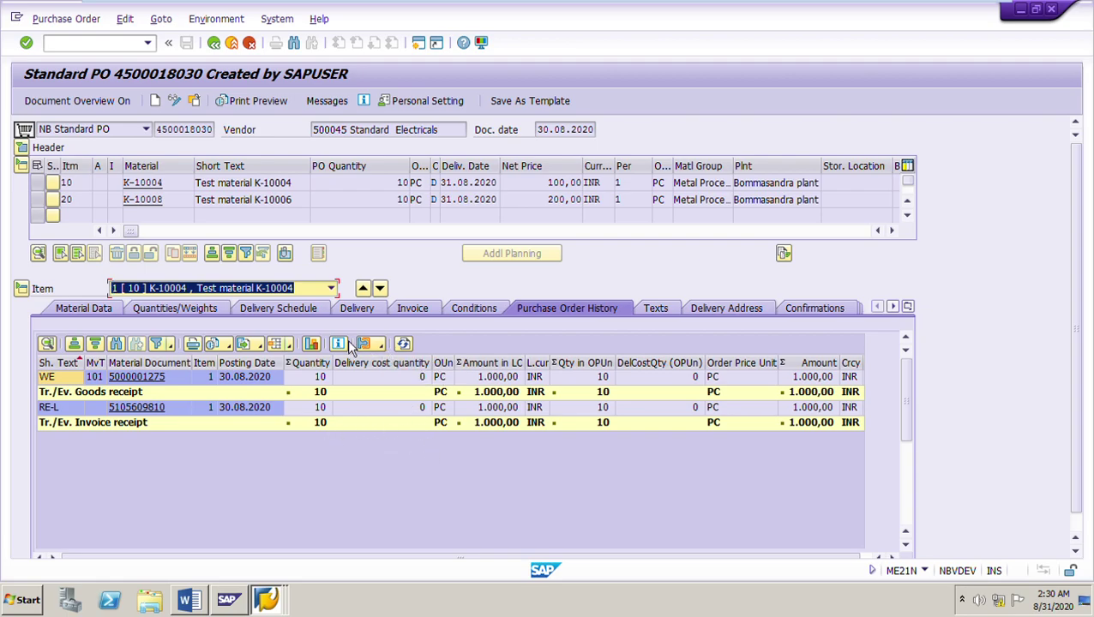
- Show item 20's purchase order history and compare its invoice receipt, goods receipt and subsequent credit entries
{"action": "left_click", "coordinate": [379, 289]}
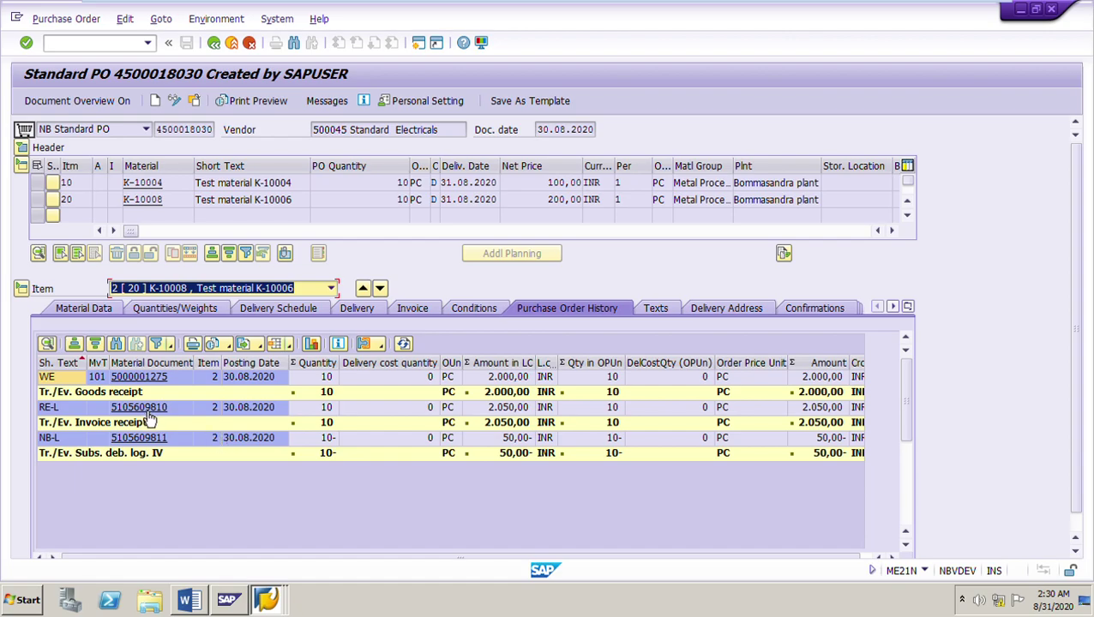
{"action": "left_click", "coordinate": [57, 409]}
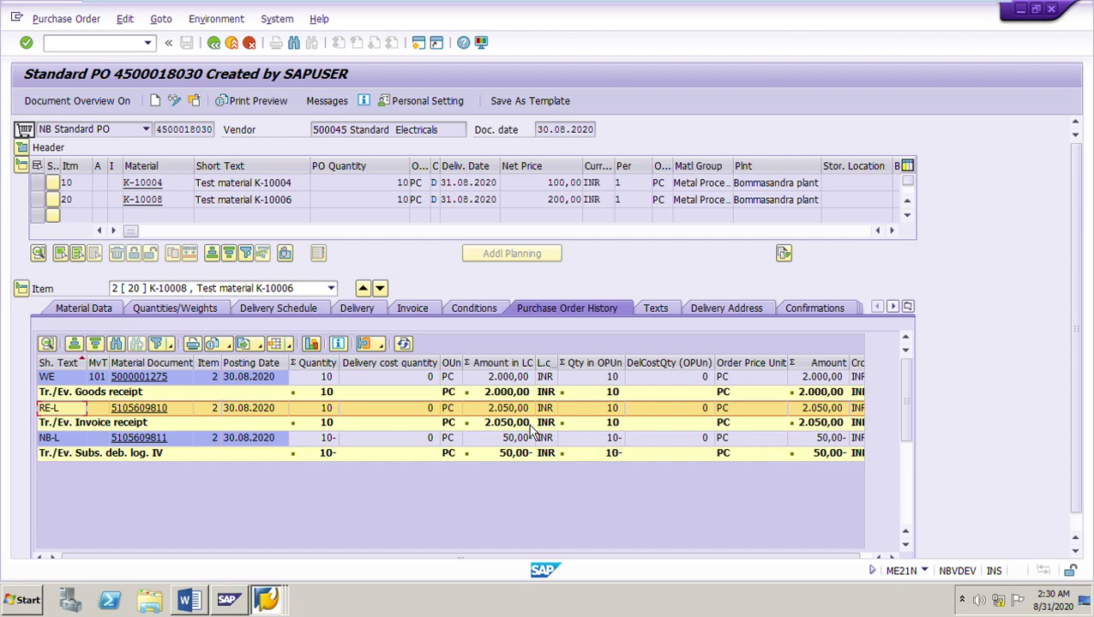
{"action": "left_click", "coordinate": [78, 397]}
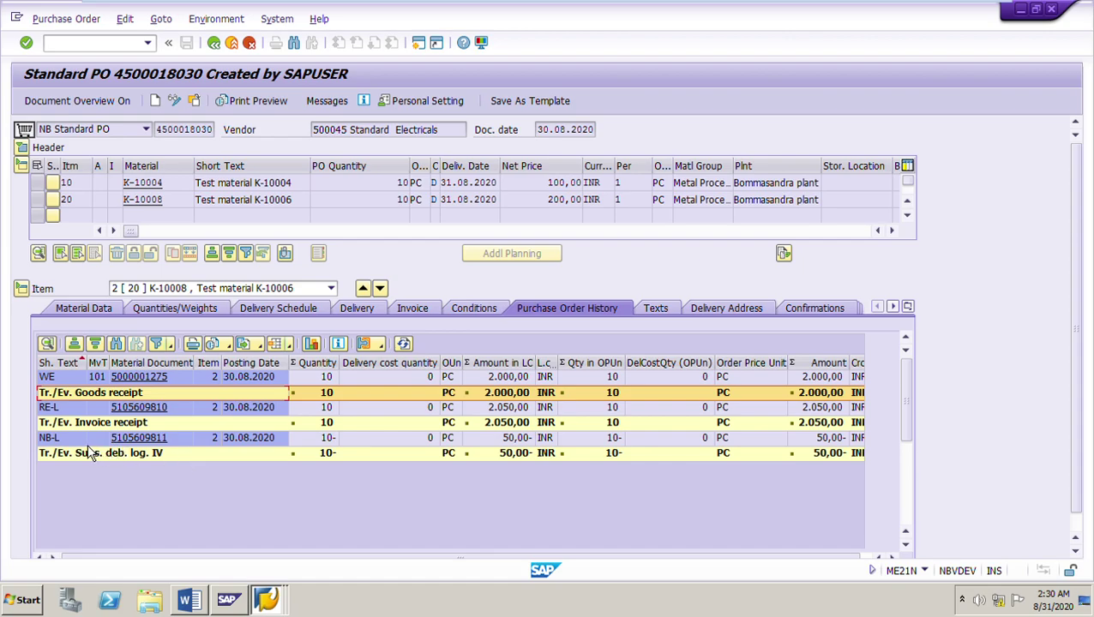
{"action": "left_click", "coordinate": [90, 440]}
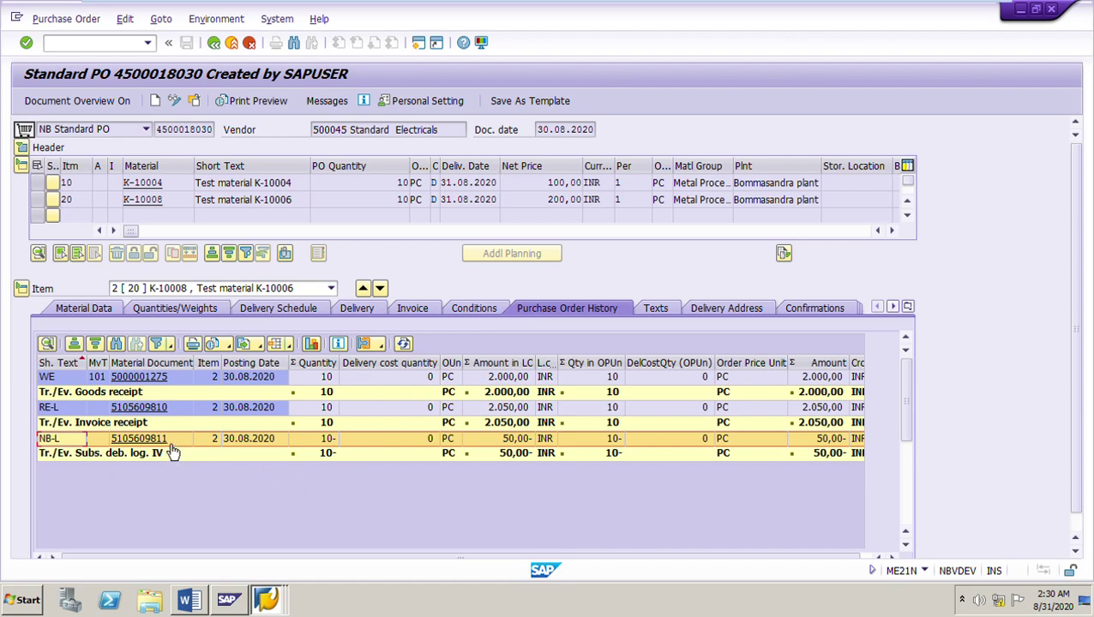